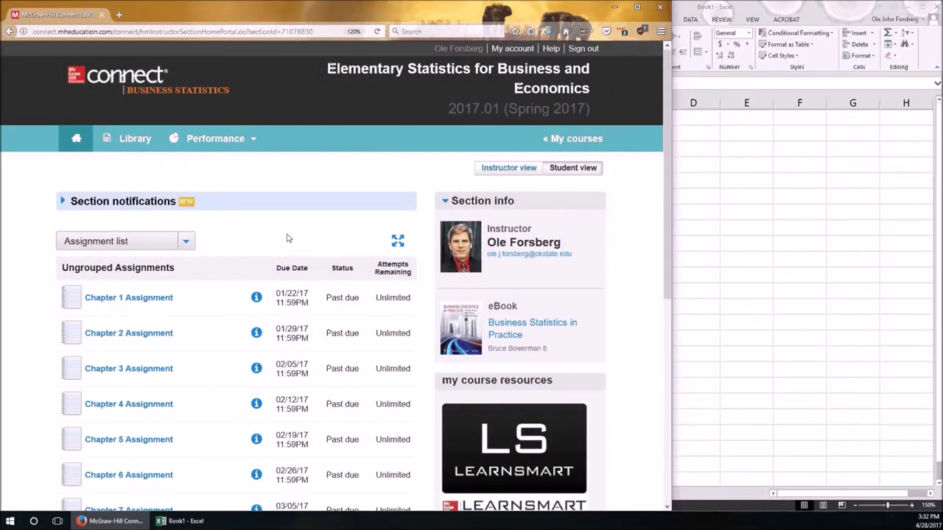
- Scroll the course assignment list and open the Chapter 12 Assignment info popup
scroll(196, 263, "down", 5)
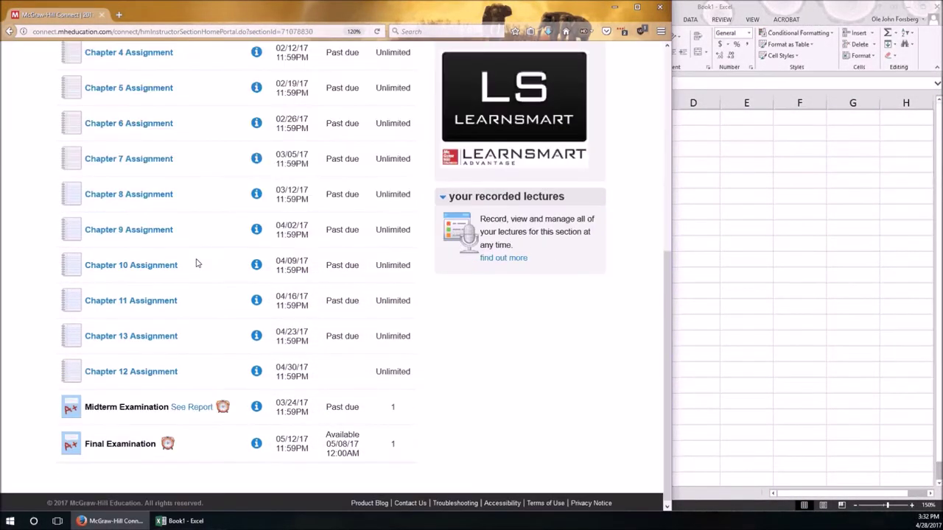
left_click(123, 375)
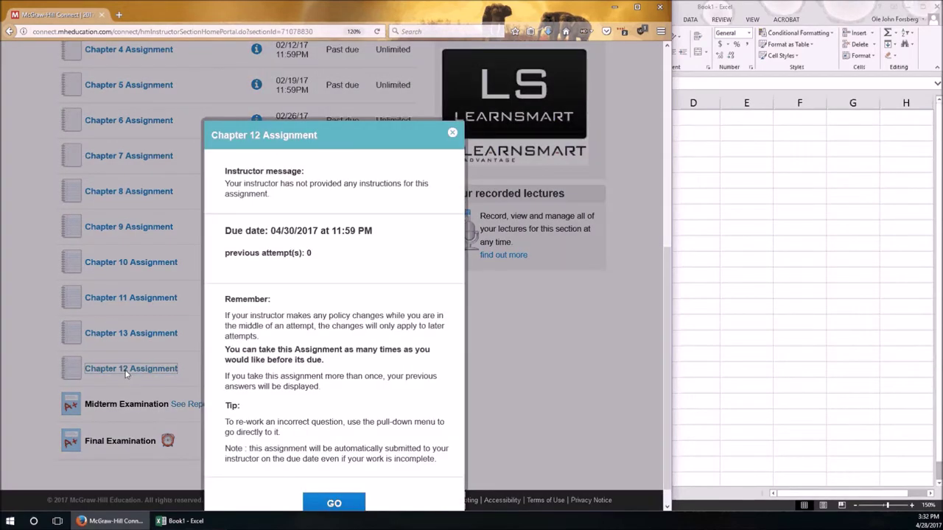
- Start the Chapter 12 Assignment, read through the TV-viewer Question 1, and advance to Question 2
left_click(324, 500)
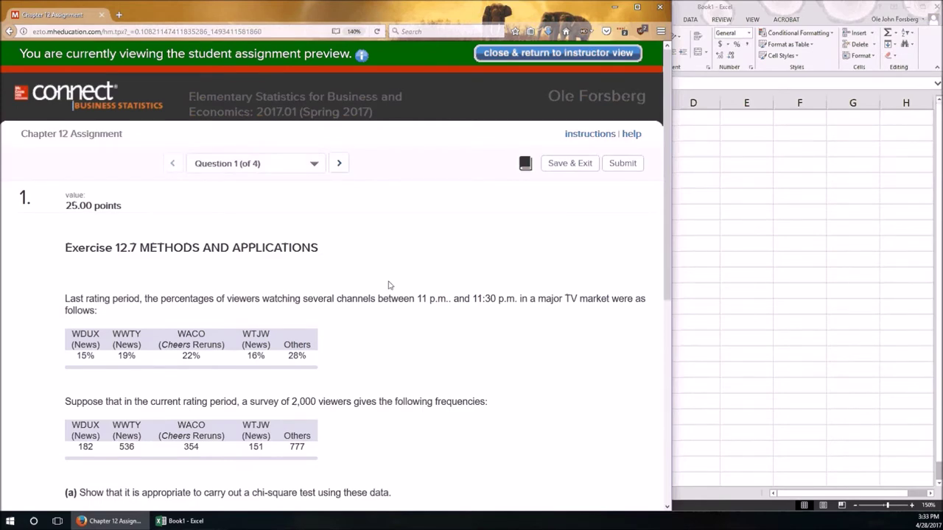
scroll(384, 280, "down", 4)
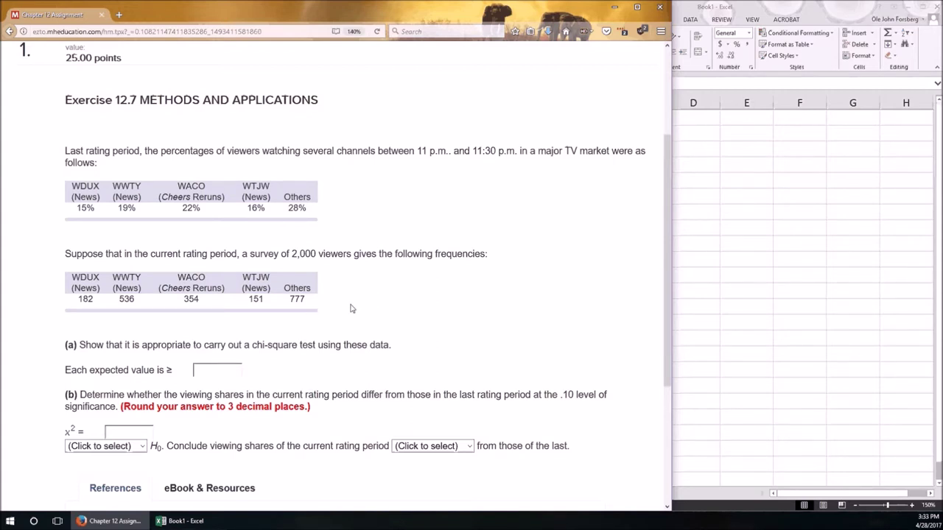
scroll(341, 313, "up", 4)
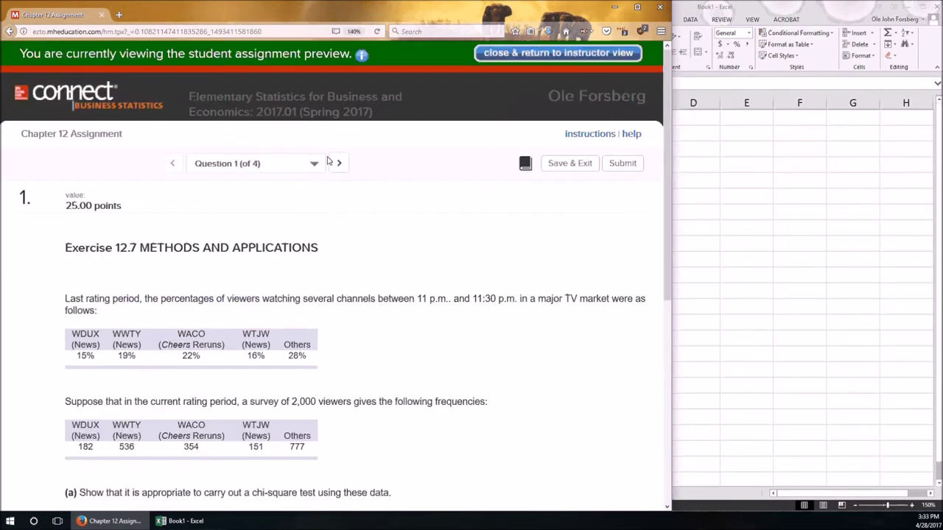
left_click(341, 164)
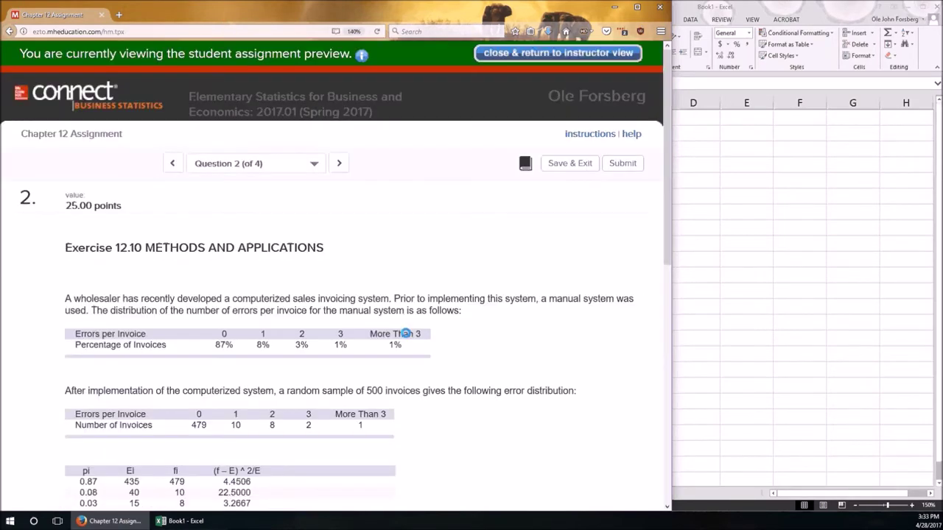
scroll(406, 331, "down", 4)
scroll(417, 315, "up", 2)
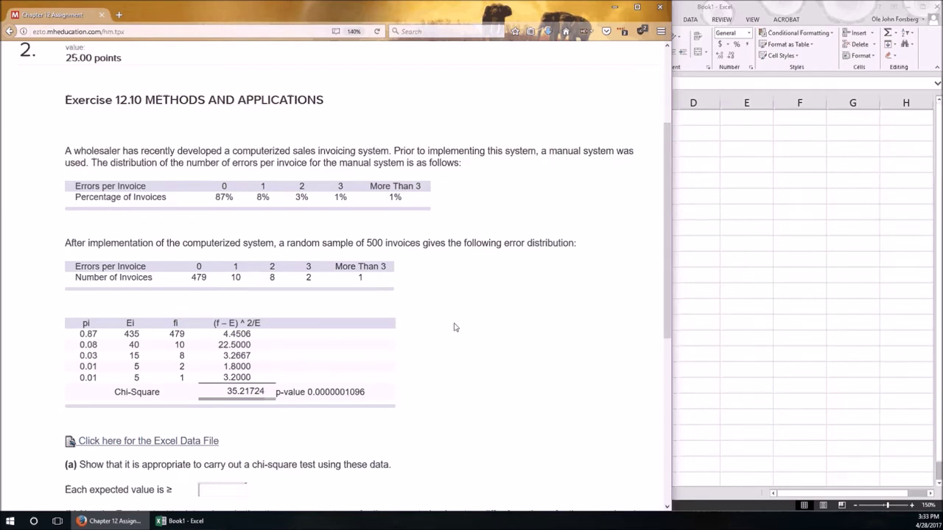
scroll(453, 326, "down", 5)
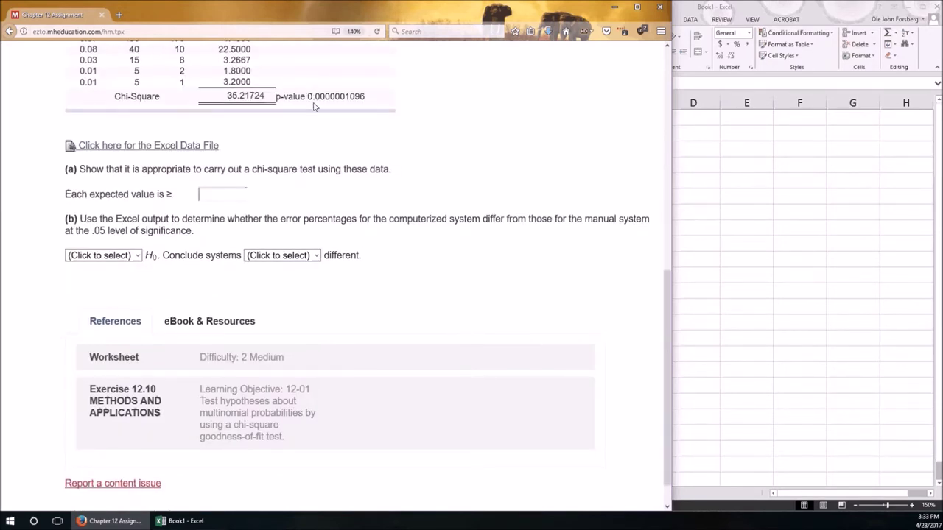
scroll(200, 186, "up", 2)
scroll(445, 286, "up", 1)
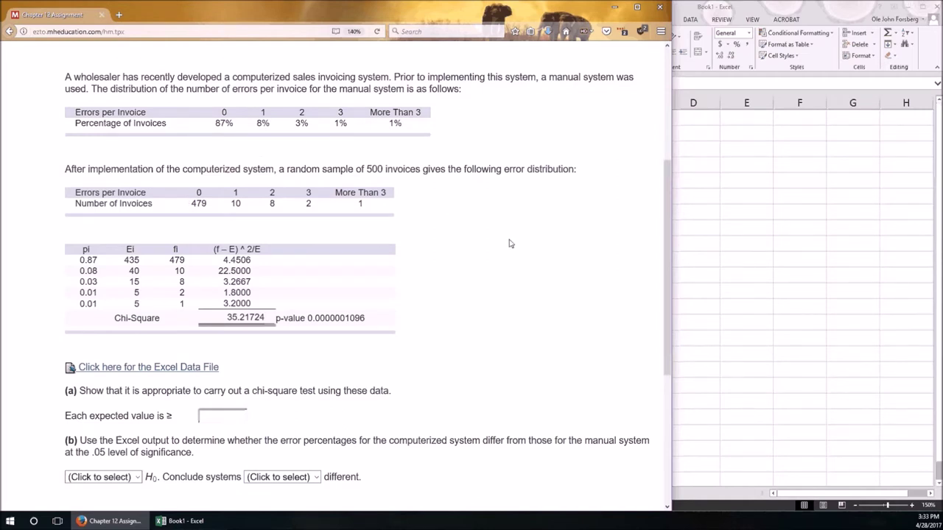
scroll(509, 243, "up", 5)
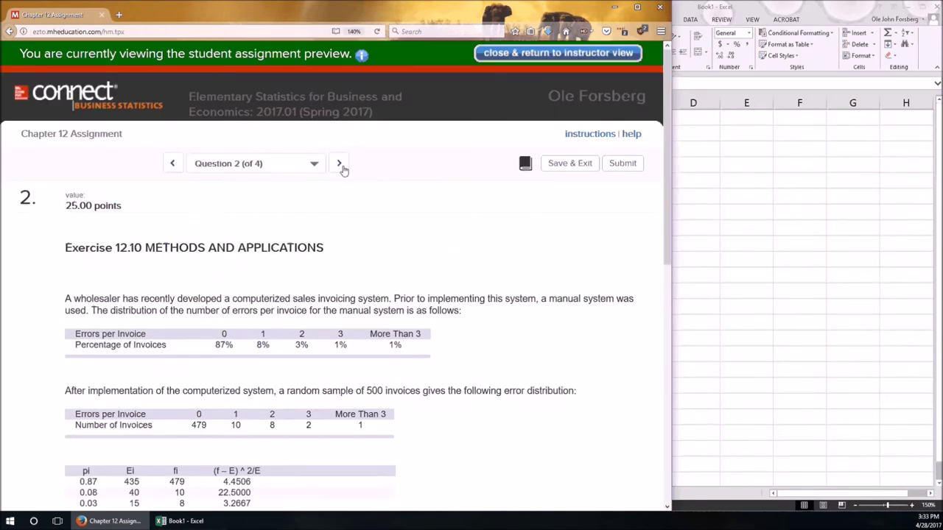
- Advance to Question 3 on depreciation methods, scroll through it, then continue to Question 4
left_click(343, 170)
scroll(515, 283, "down", 5)
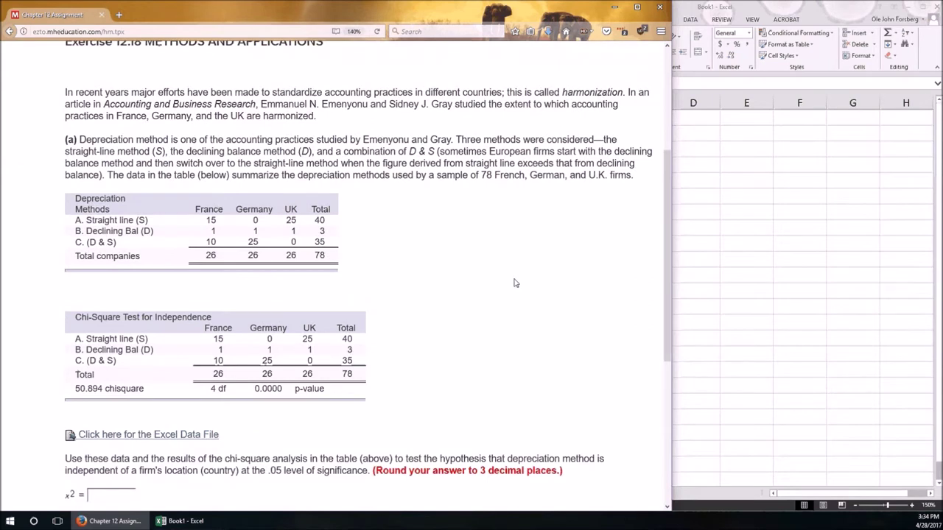
scroll(514, 283, "down", 1)
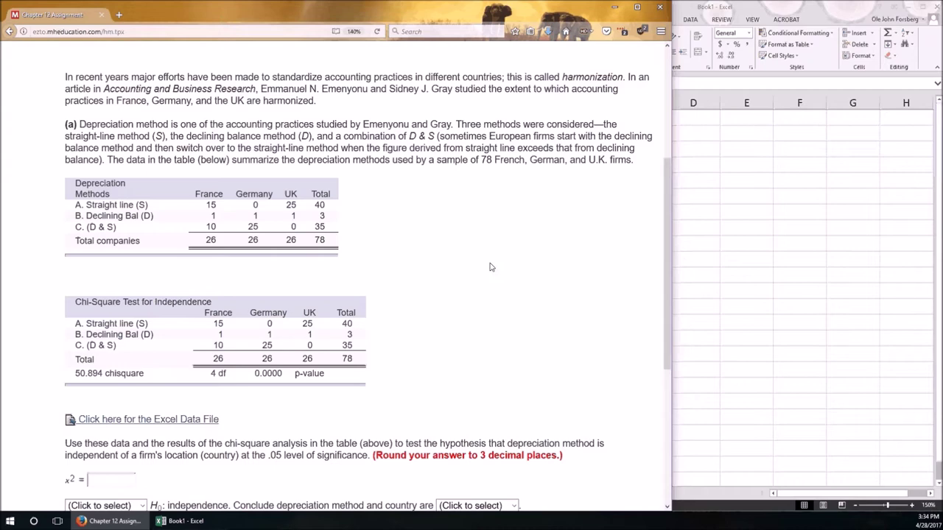
scroll(494, 252, "down", 1)
scroll(494, 252, "down", 2)
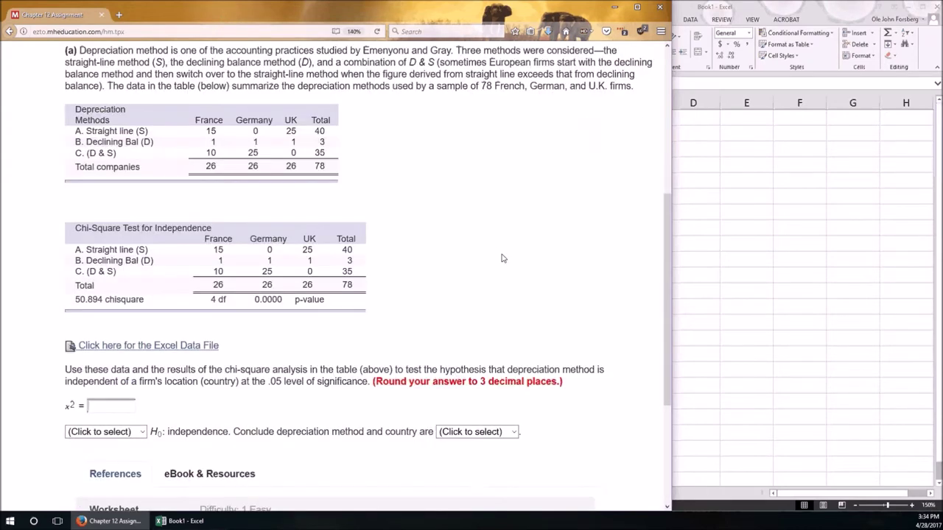
scroll(491, 257, "up", 2)
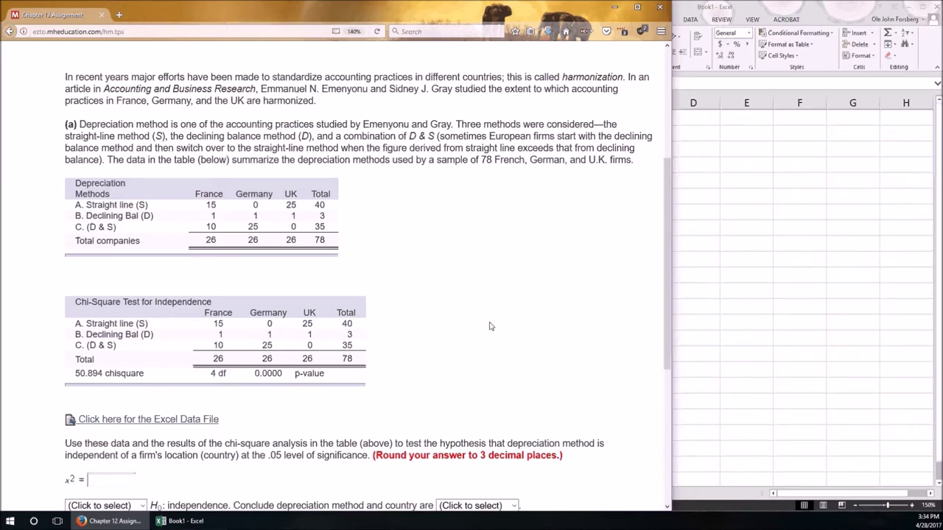
scroll(479, 328, "down", 2)
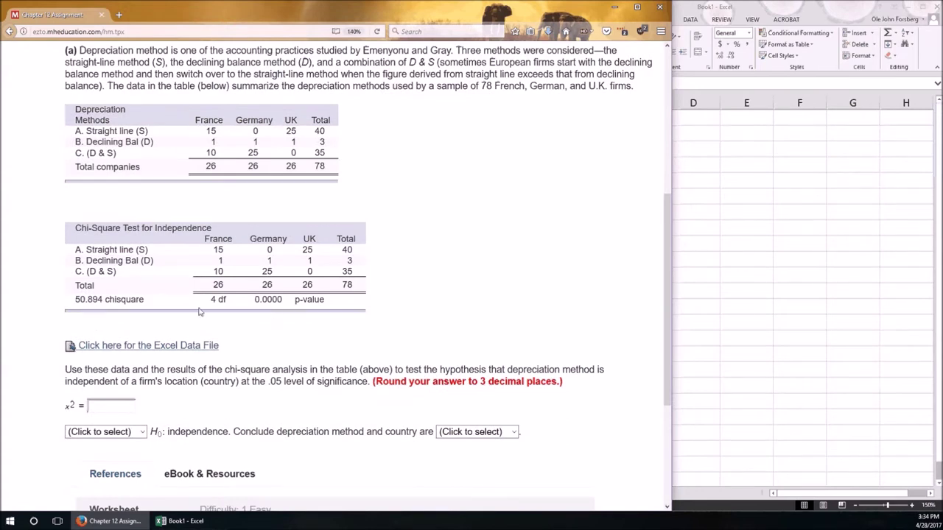
scroll(529, 290, "up", 5)
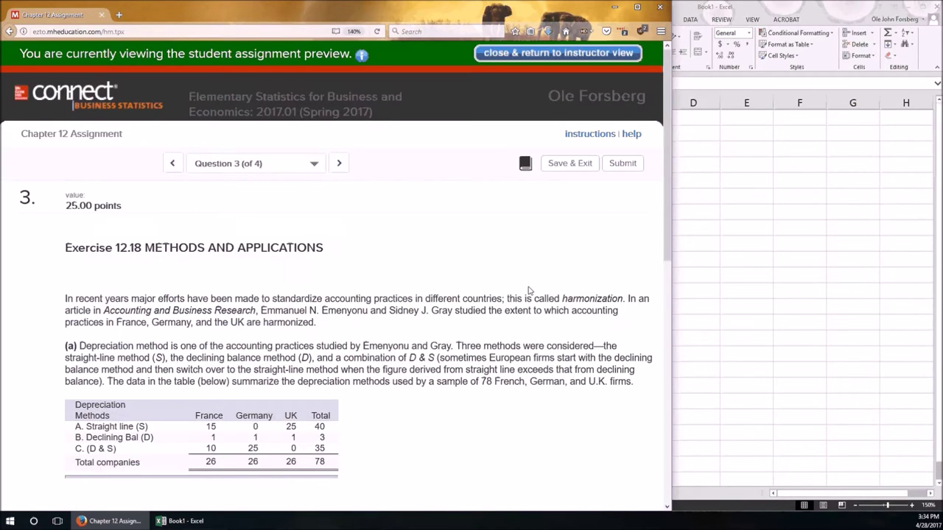
left_click(334, 167)
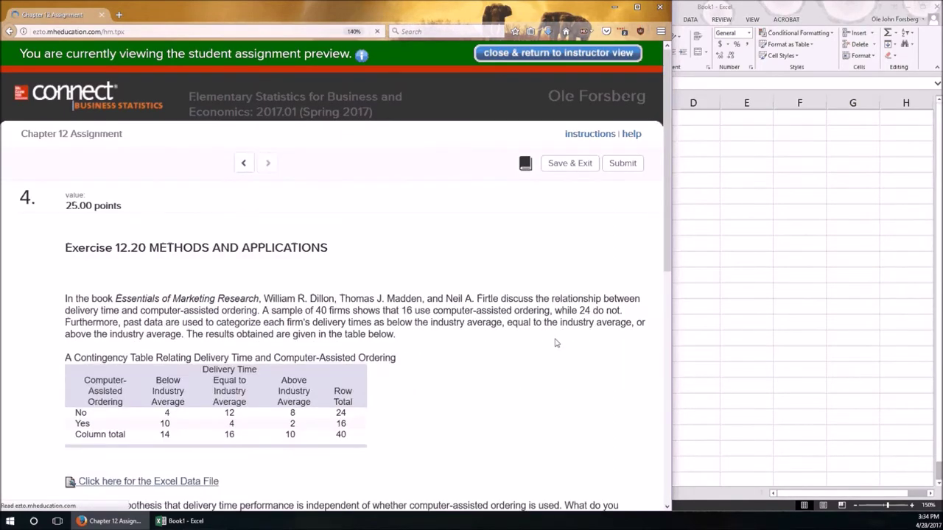
scroll(556, 341, "down", 5)
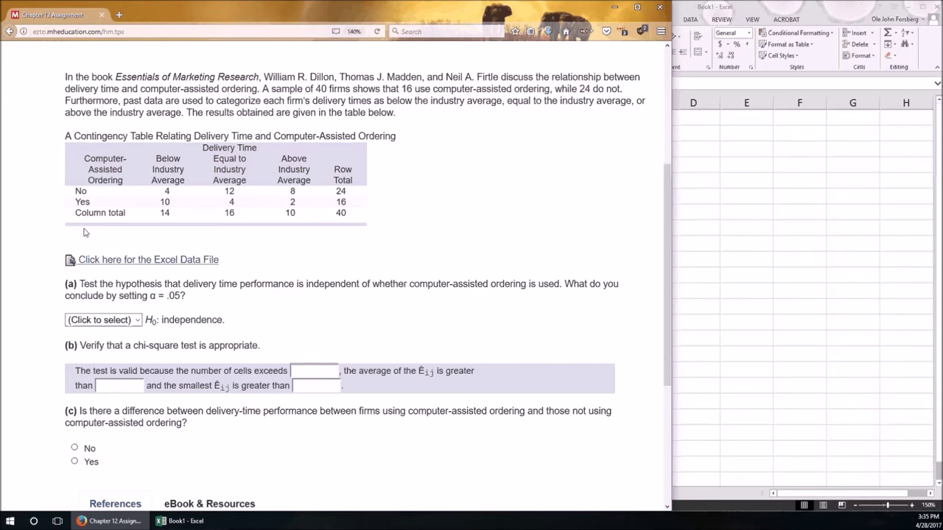
scroll(84, 233, "up", 1)
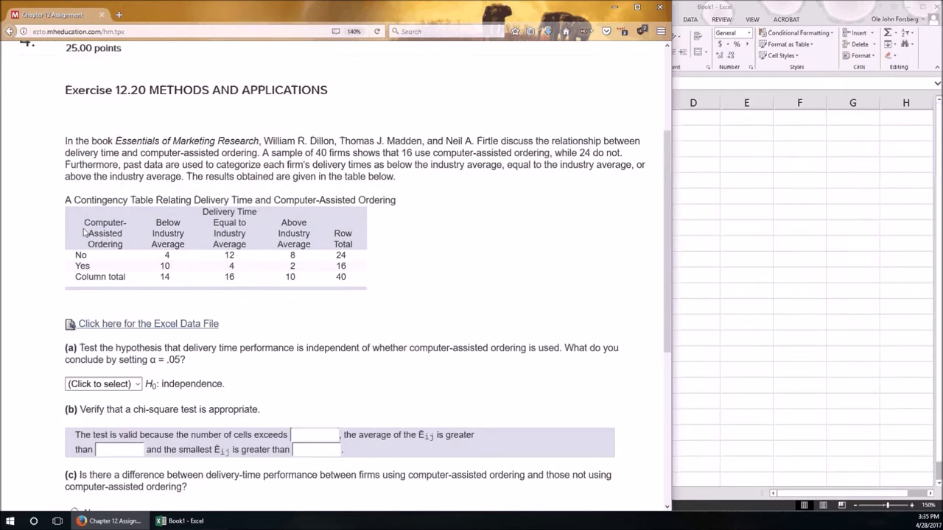
scroll(84, 233, "down", 1)
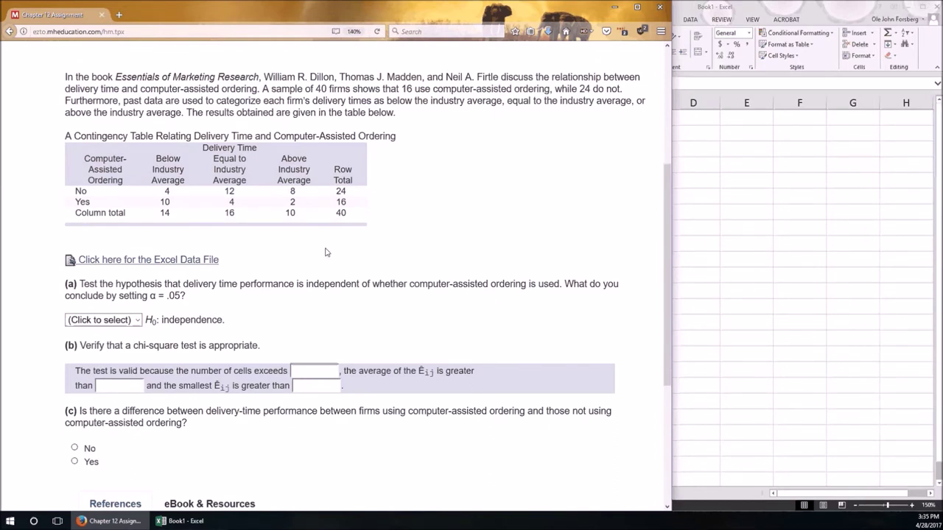
scroll(361, 270, "up", 5)
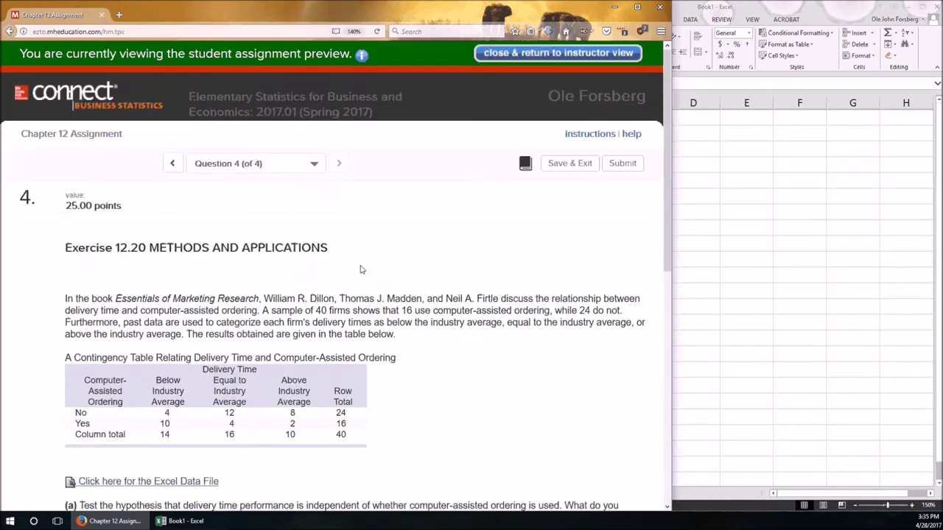
- Jump to Question 1 from the question list, glance at Question 2, and return to Question 1
left_click(214, 165)
left_click(221, 182)
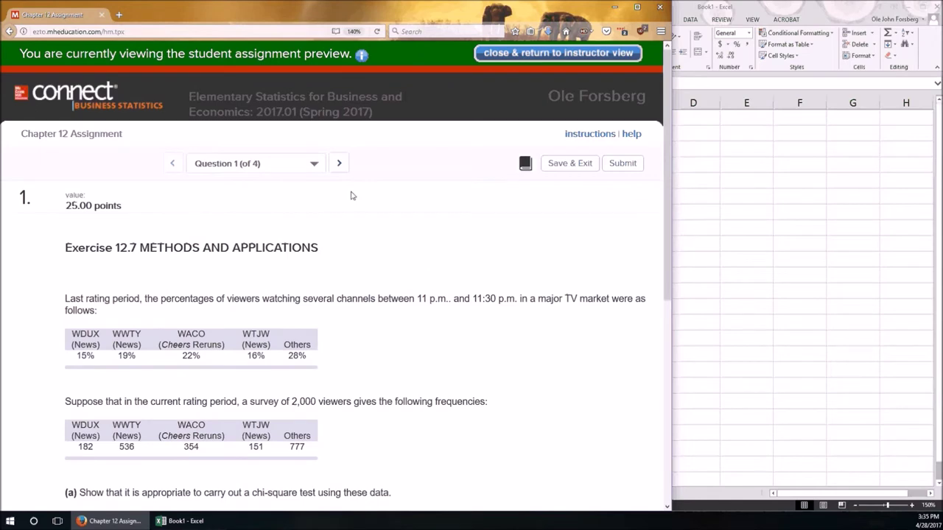
left_click(340, 164)
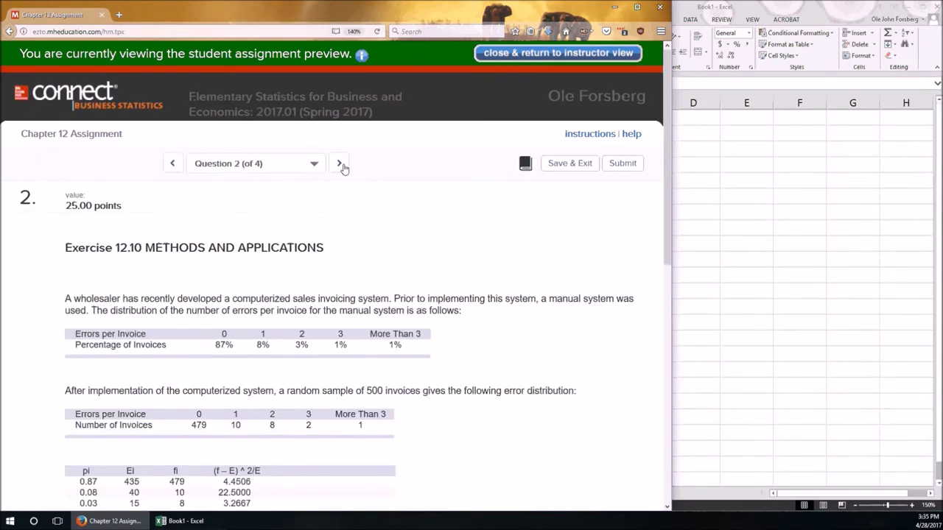
scroll(160, 374, "down", 3)
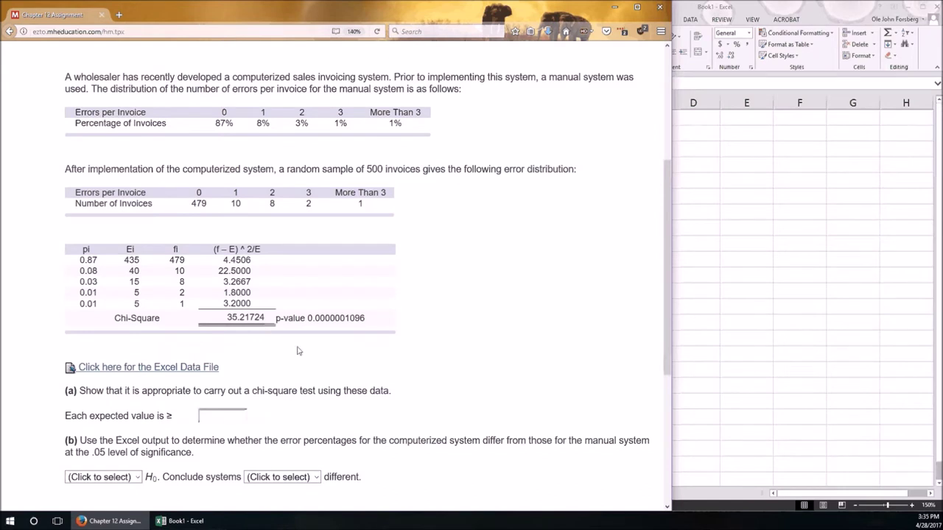
scroll(299, 352, "up", 3)
left_click(177, 170)
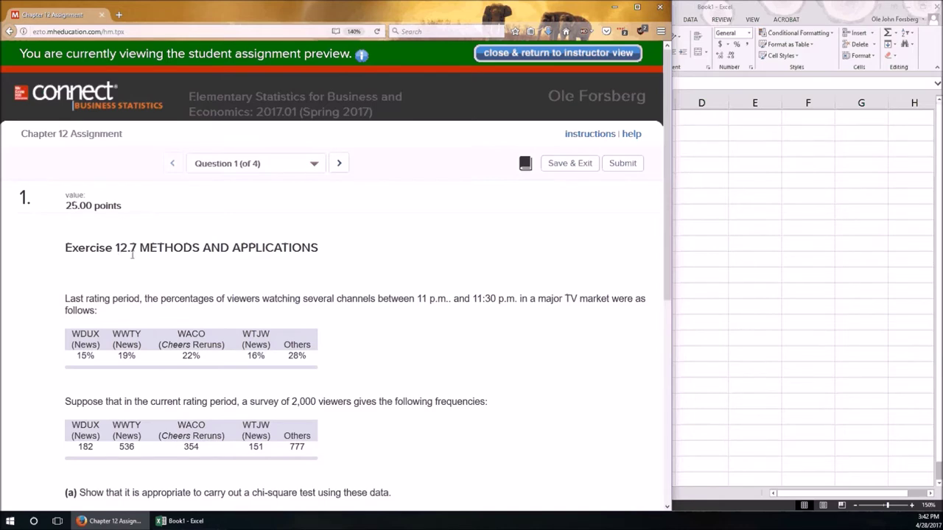
scroll(434, 295, "down", 3)
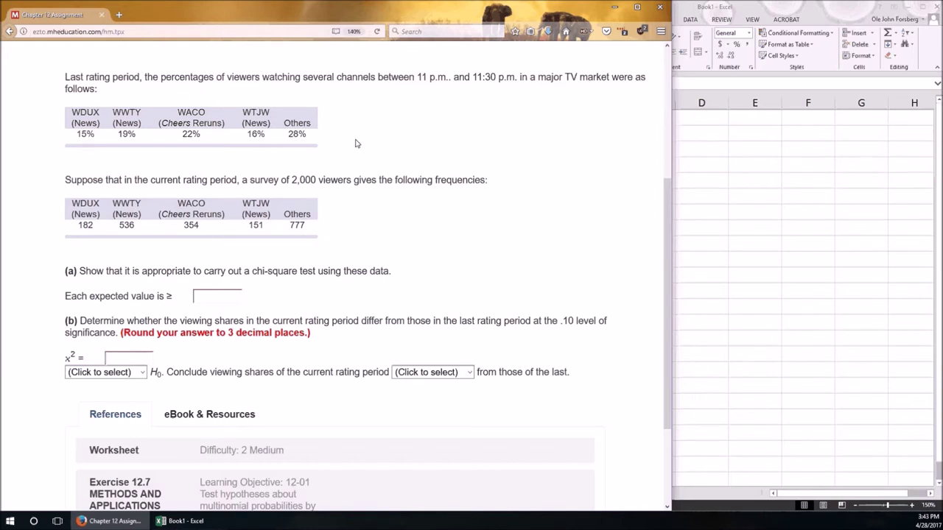
- Label A2 'Exp' and enter the shares 0.15, 0.19, 0.22, 0.16, 0.28 across B2:F2
left_click(714, 148)
left_click(538, 134)
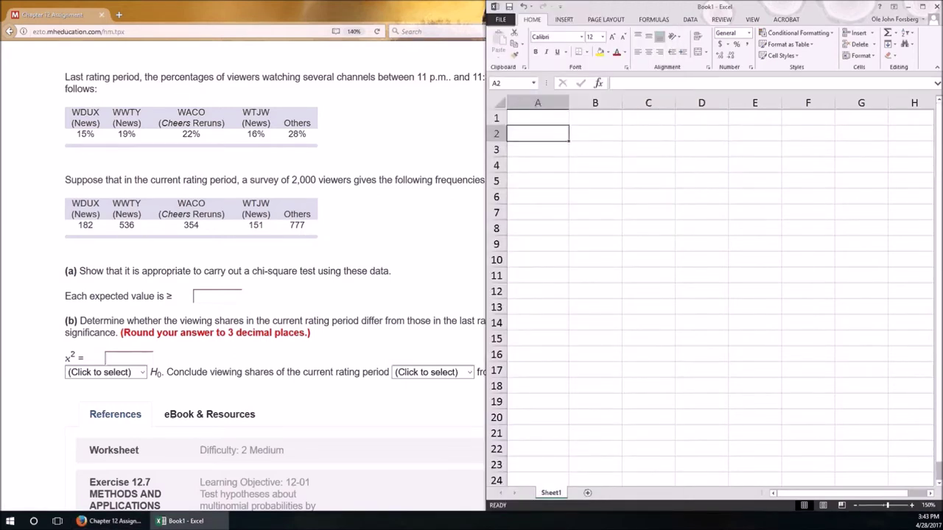
type("Exp")
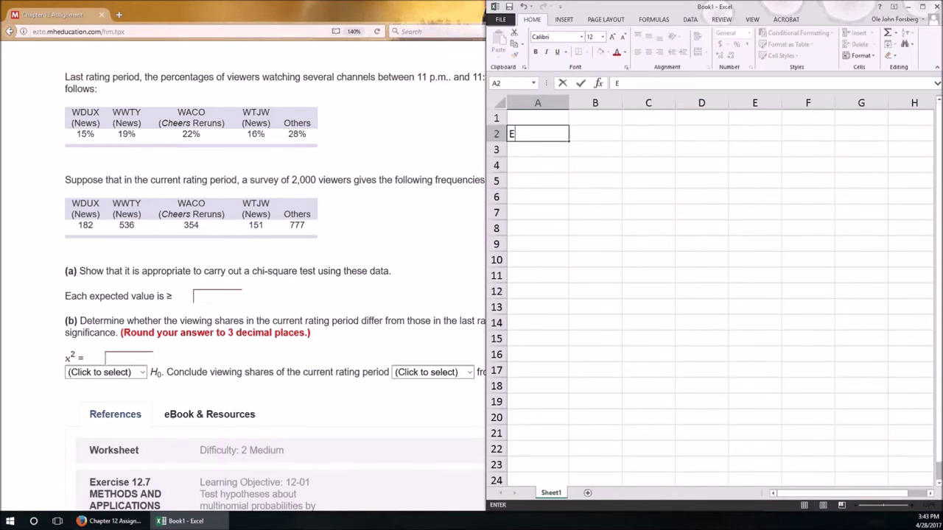
type("0.15")
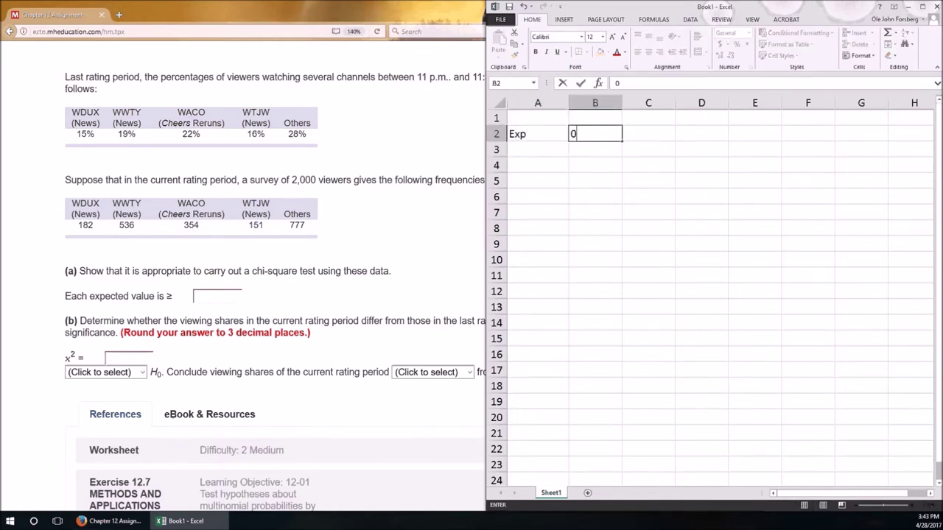
key("Tab")
type("0.19")
key("Tab")
type("0.22")
key("Tab")
type("0.1")
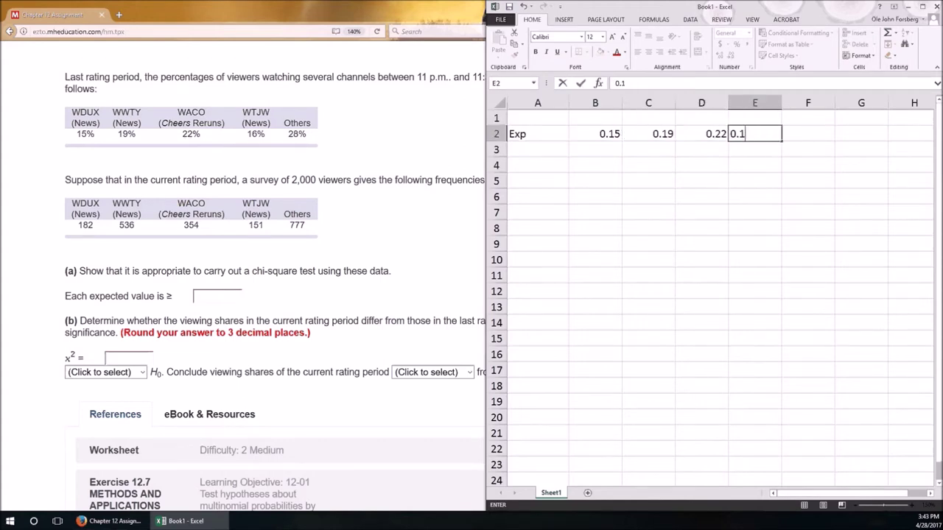
type("6")
key("Tab")
type("0.28")
key("ctrl+Return")
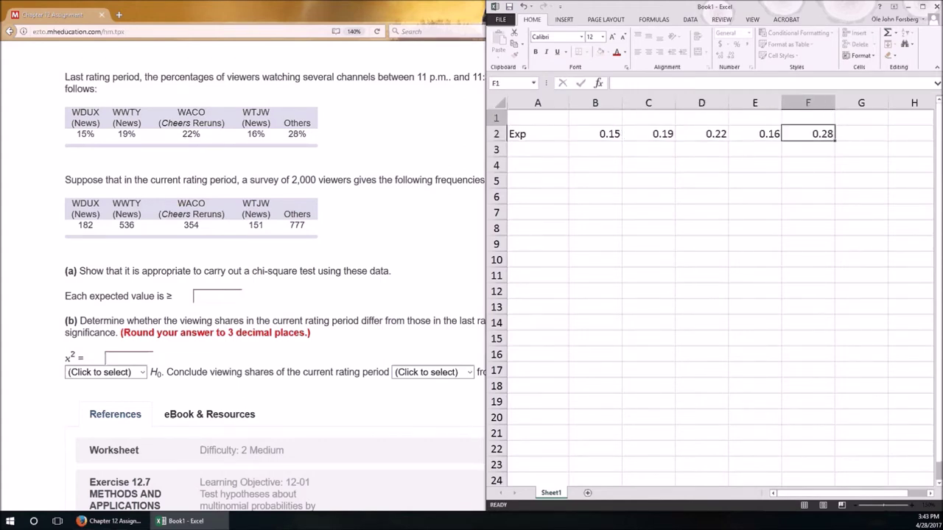
- Add channel headers WDUX, WWTY, WACO, WTJW and Others across B1:F1
left_click(615, 117)
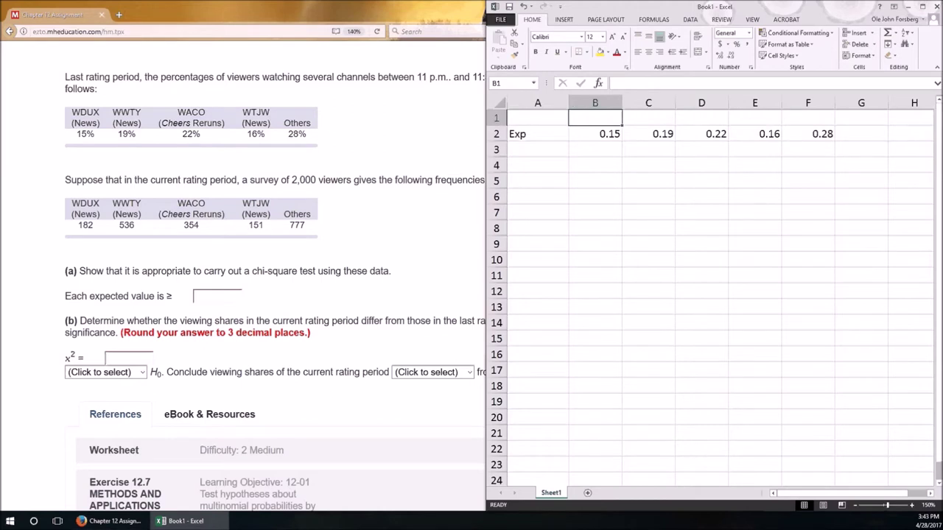
type("WDUX")
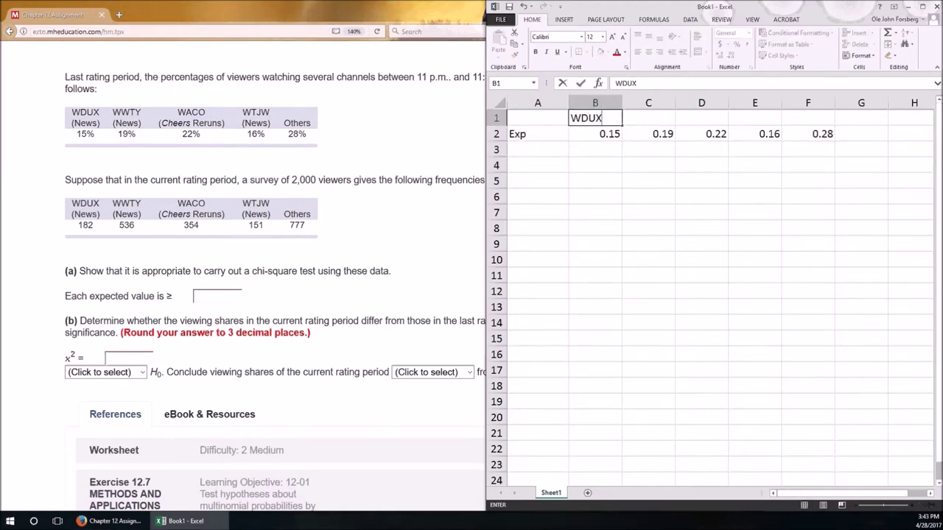
key("Tab")
type("WWTY")
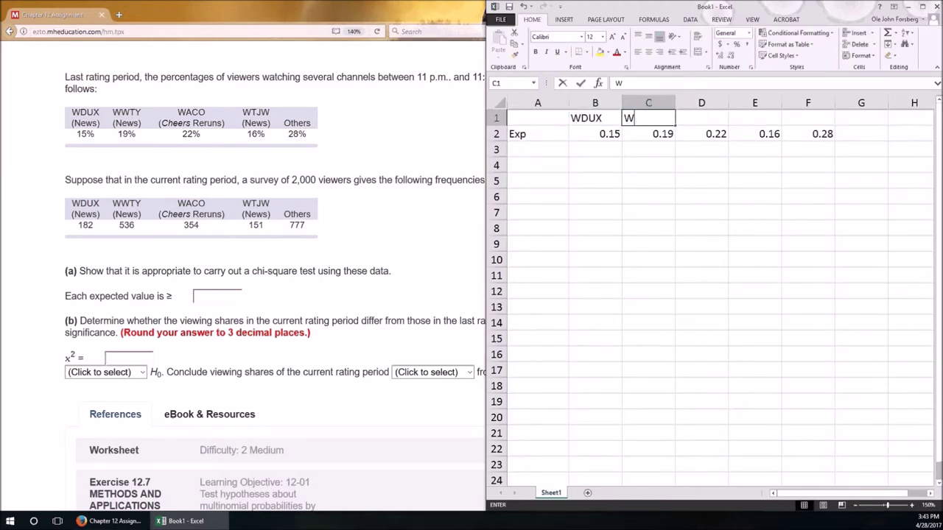
key("Tab")
type("WACO")
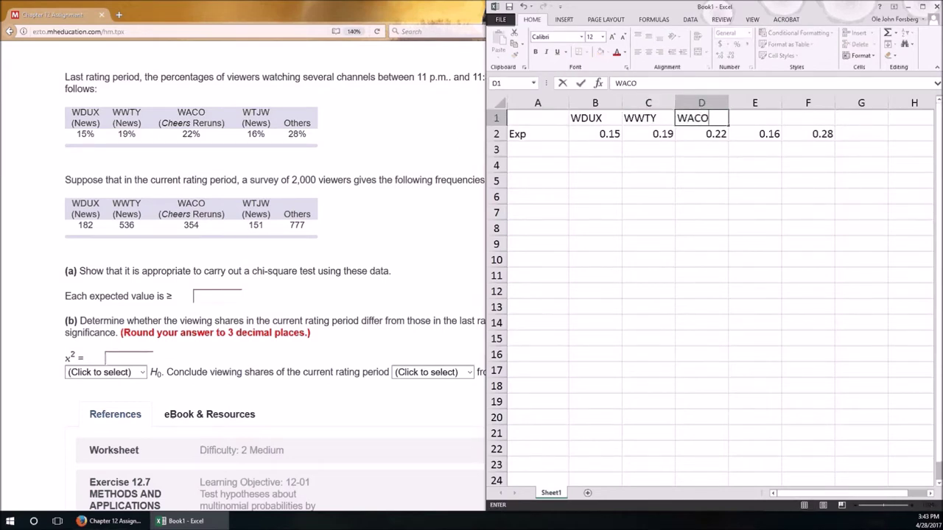
key("Tab")
type("WTJW")
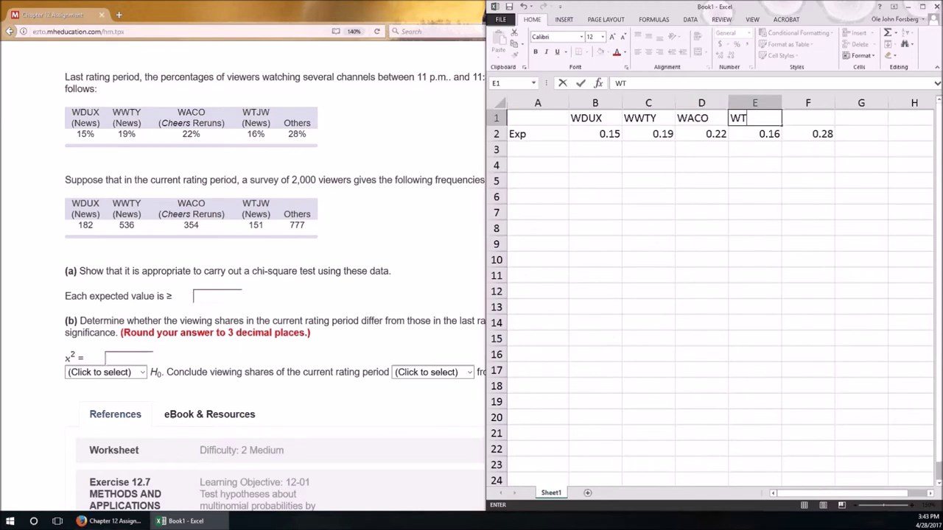
key("Tab")
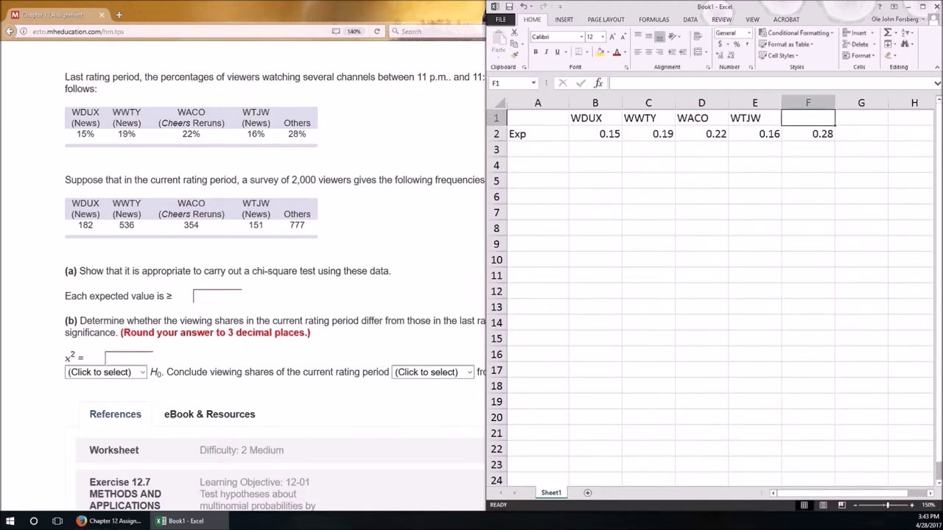
type("Others")
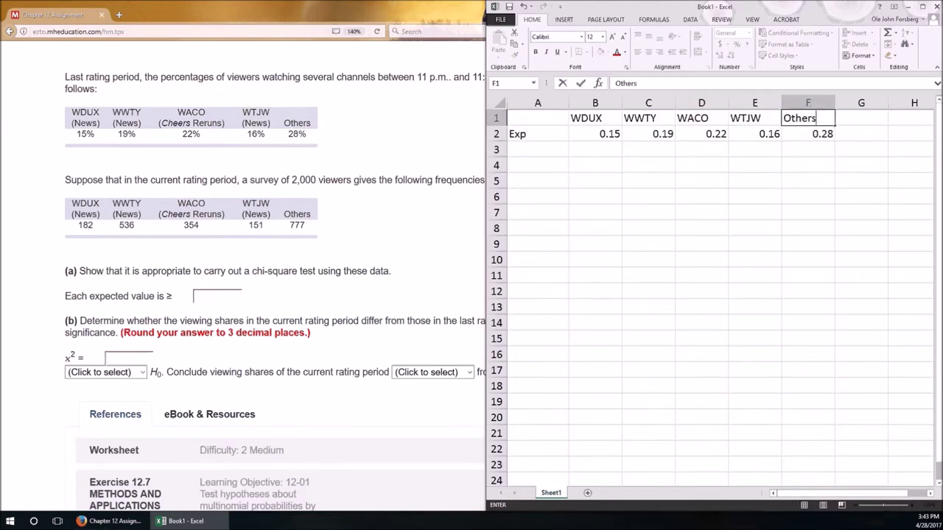
key("Return")
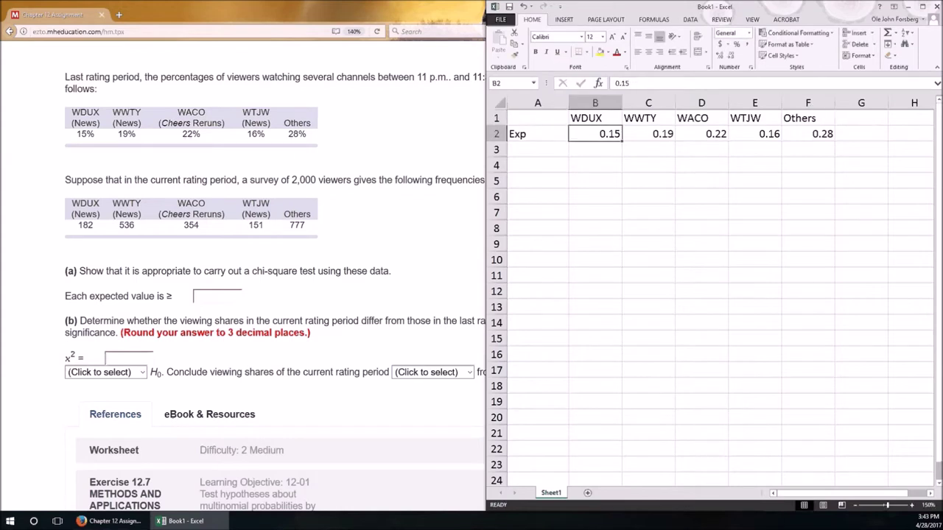
- Label A3 'Exp Counts' and enter =B2*2000 in B3 for a WDUX expected count of 300
left_click_drag(590, 134, 792, 133)
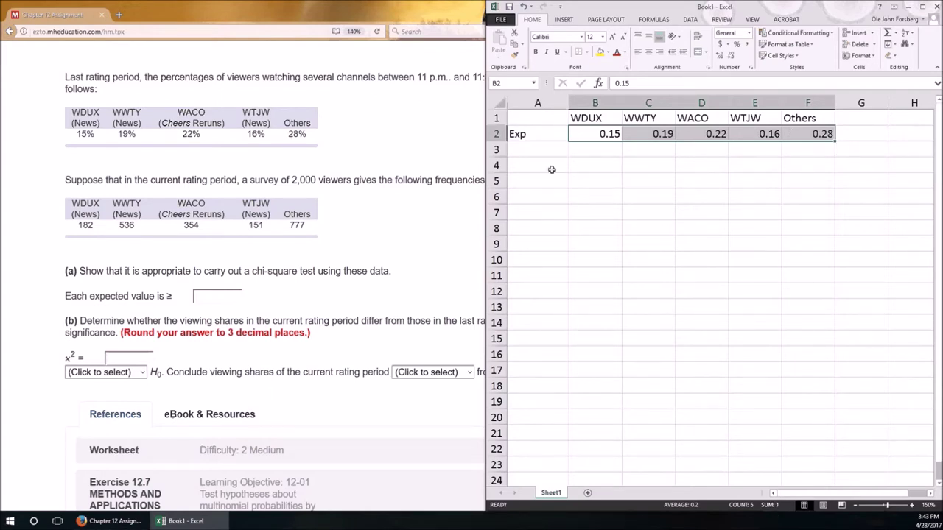
left_click(543, 150)
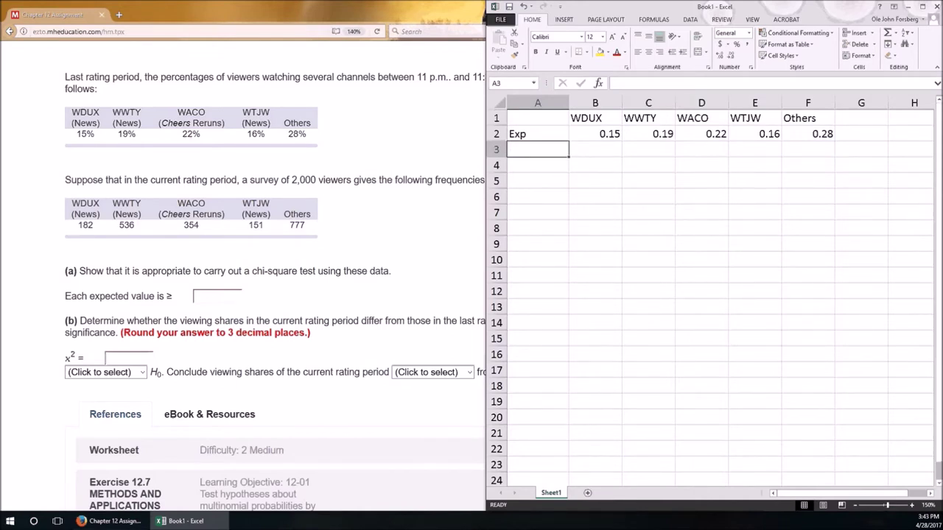
type("Exp Counts")
key("Tab")
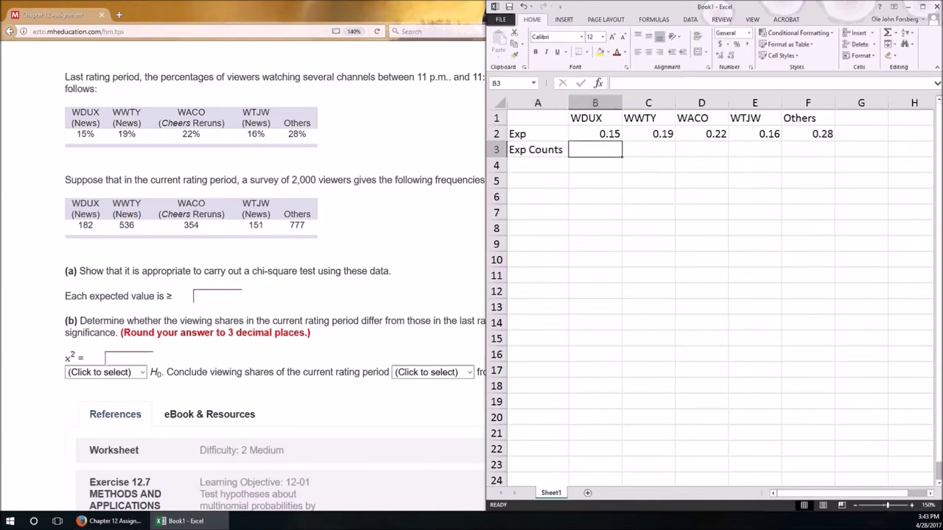
type("=")
key("Up")
type("*")
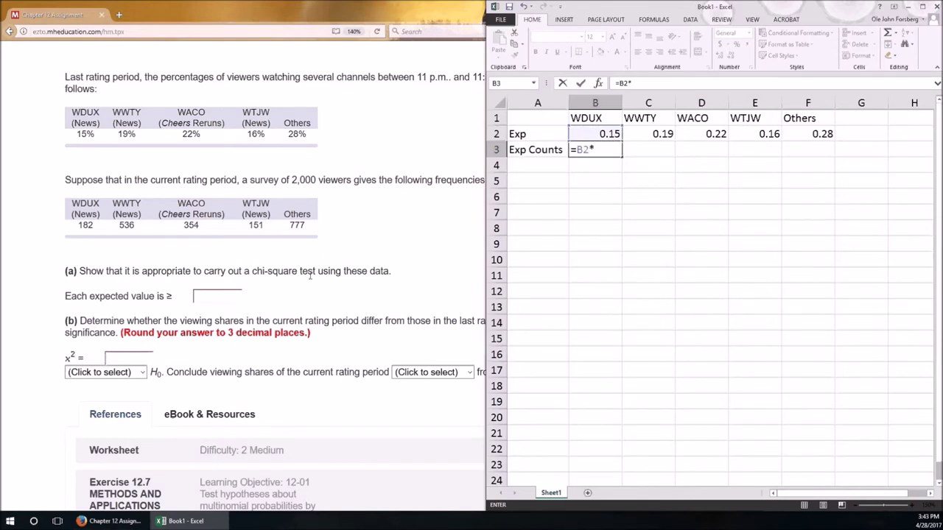
type("2000")
key("Return")
- Copy the expected-count formula across B3:F3, giving 300, 380, 440, 320 and 560
key("Up")
key("ctrl+c")
left_click_drag(595, 150, 808, 149)
key("Return")
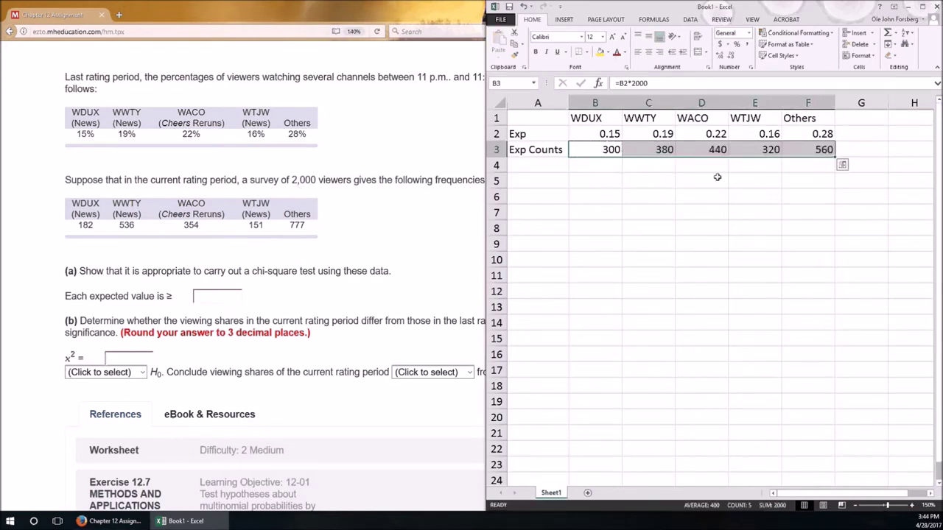
left_click(661, 177)
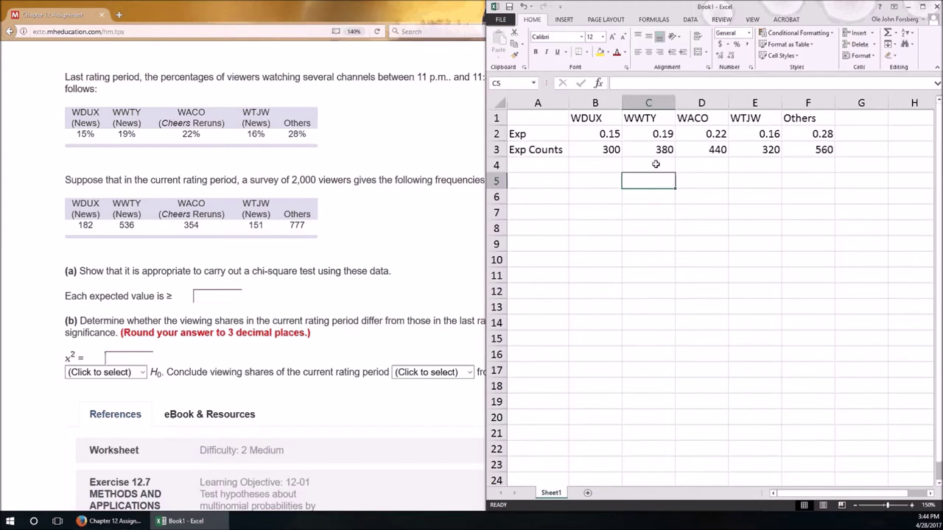
- Label A4 'Obs Counts' and enter 182, 536, 354, 151, 777 across B4:F4
left_click(524, 166)
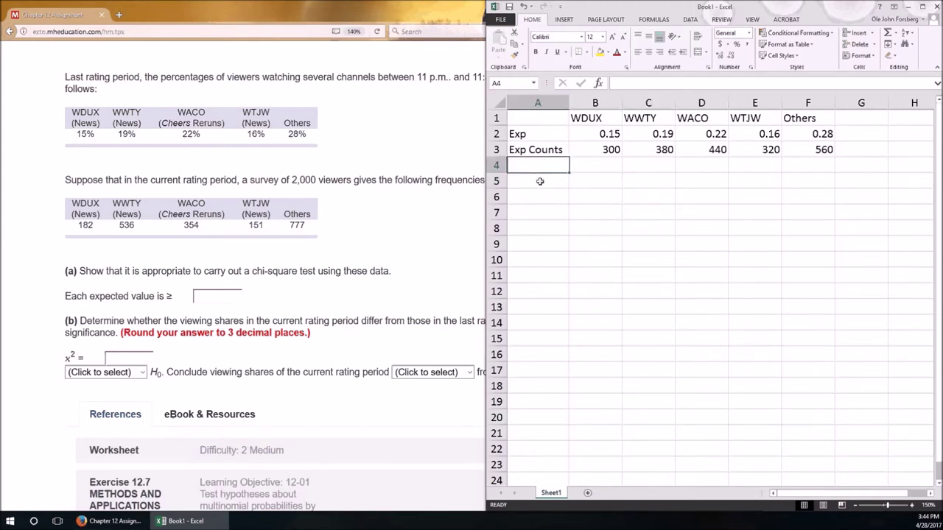
type("Obs")
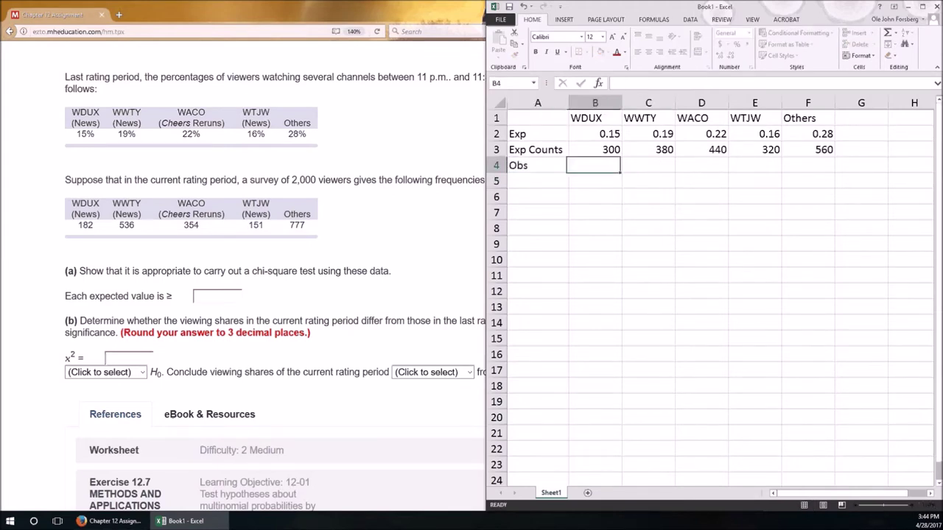
type(" C")
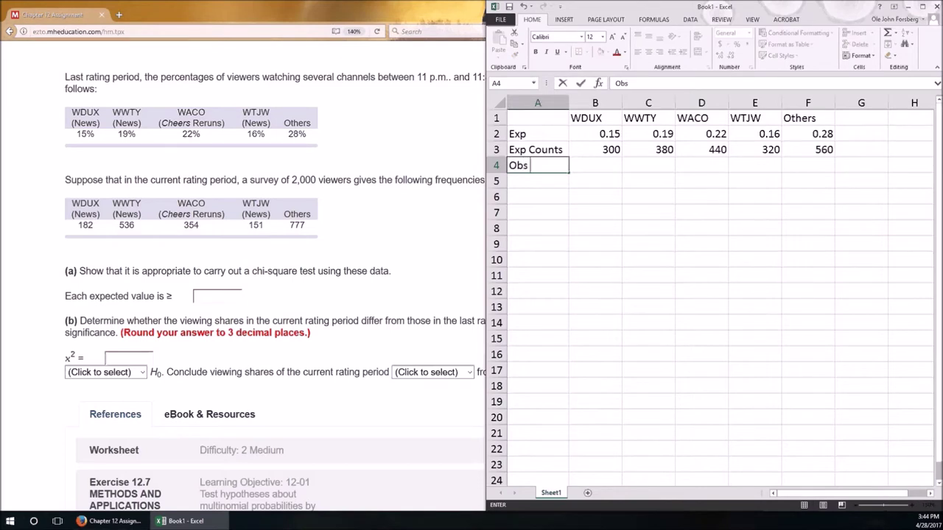
type("ounts")
key("Tab")
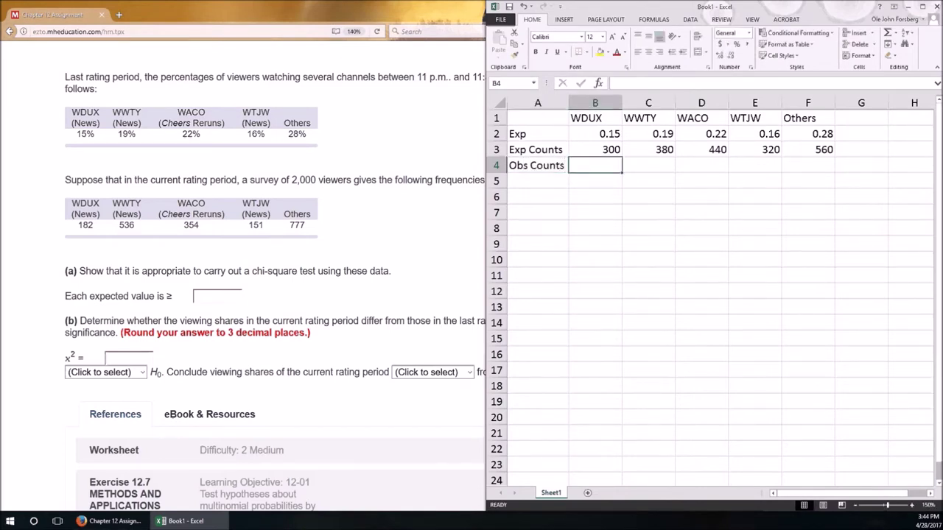
type("182")
key("Tab")
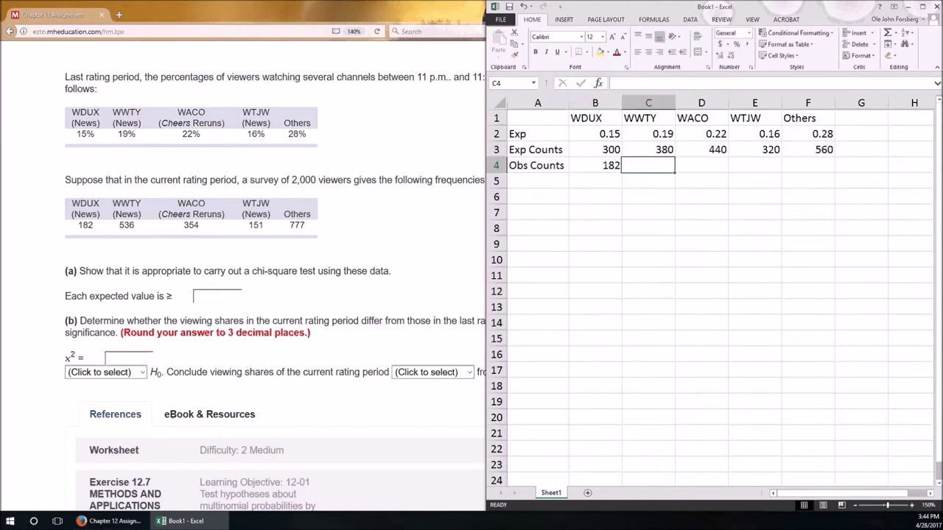
type("536")
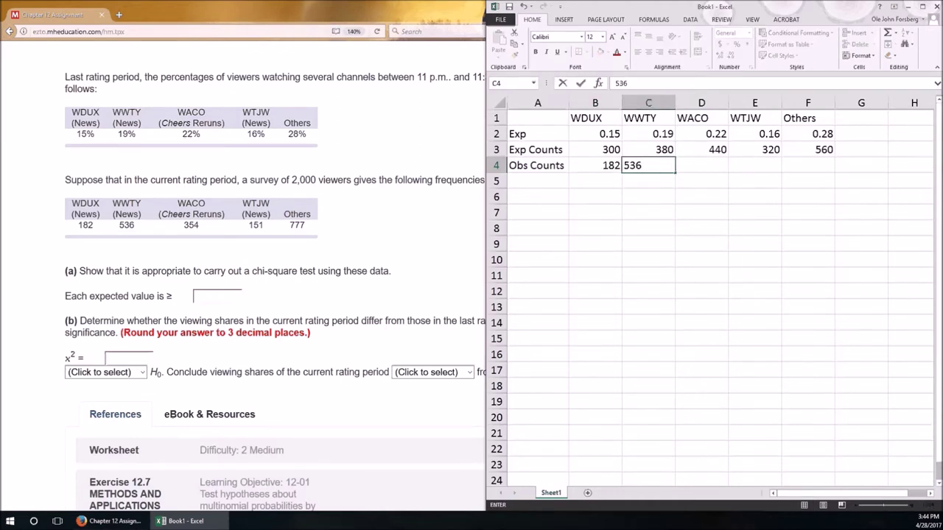
key("Tab")
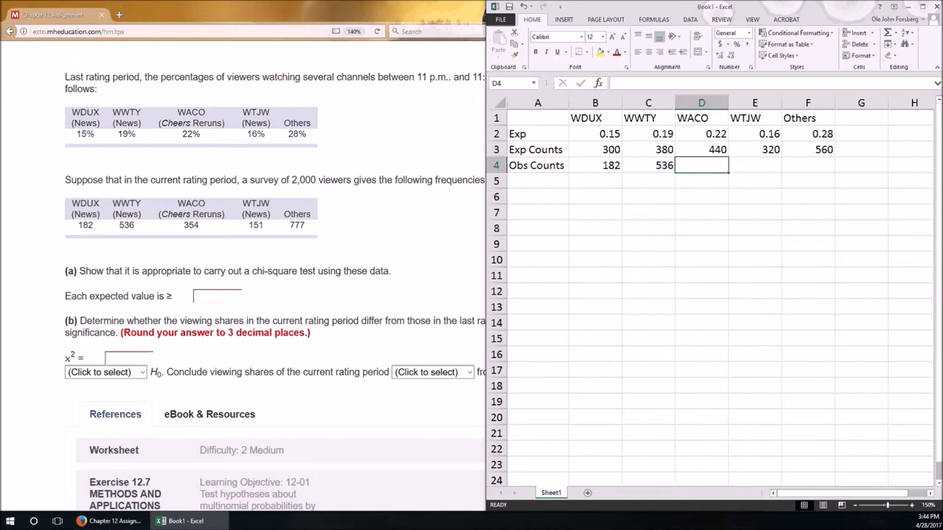
type("354")
key("Tab")
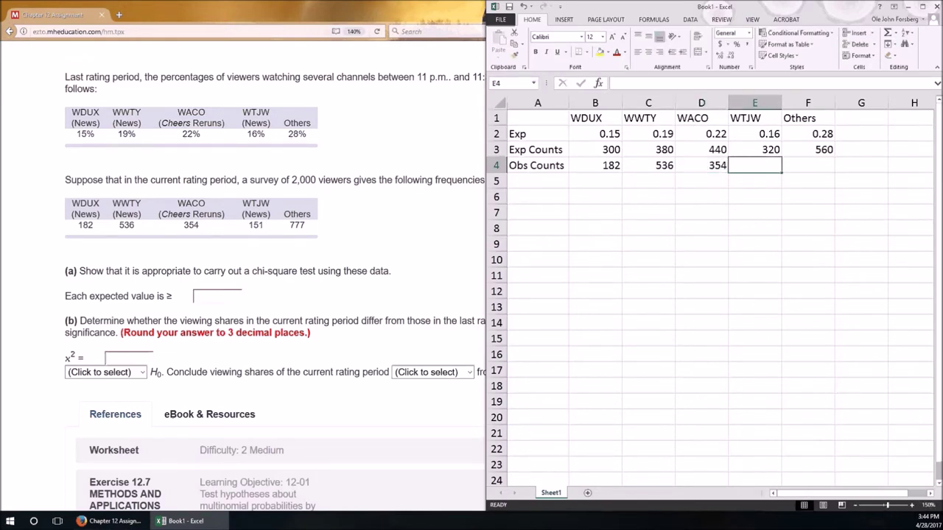
type("151")
key("Tab")
type("7")
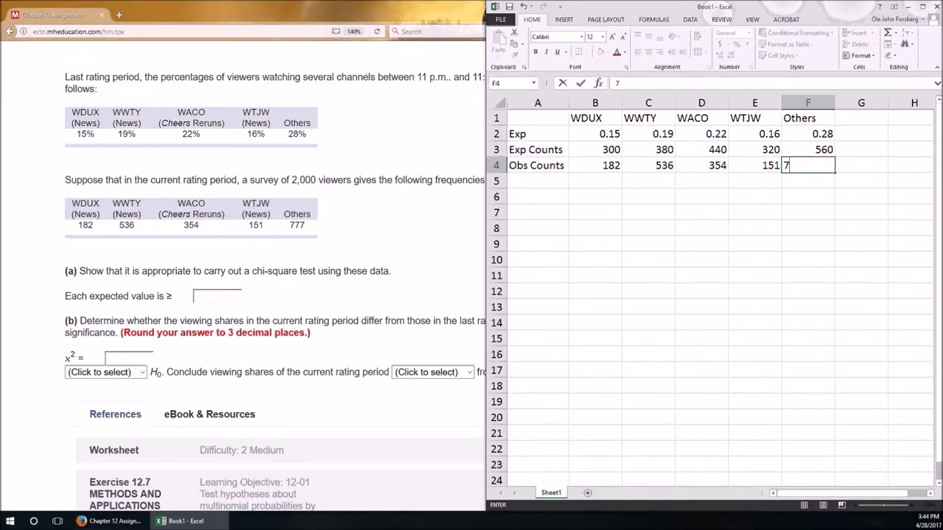
type("77")
key("Return")
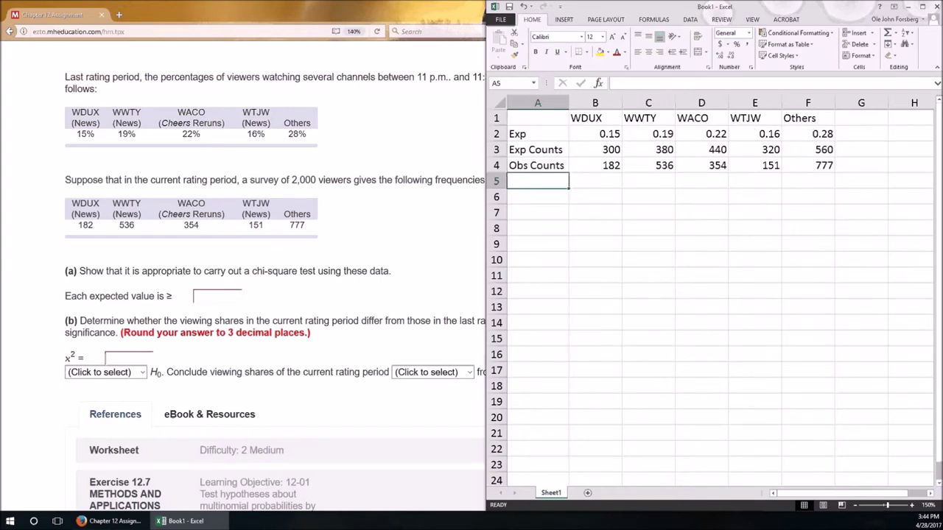
- Label A6 '(O - E)' and enter =B4-B3 in B6 for the WDUX difference
left_click(537, 197)
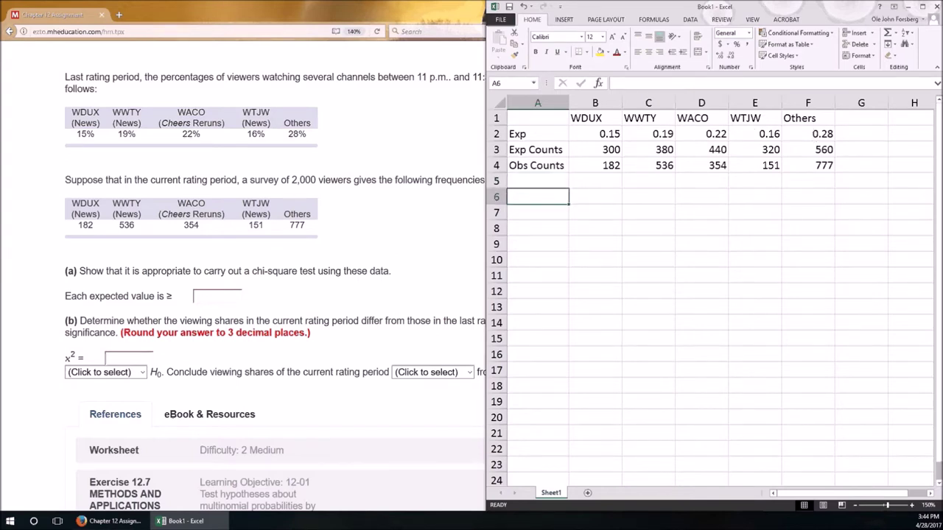
type("(")
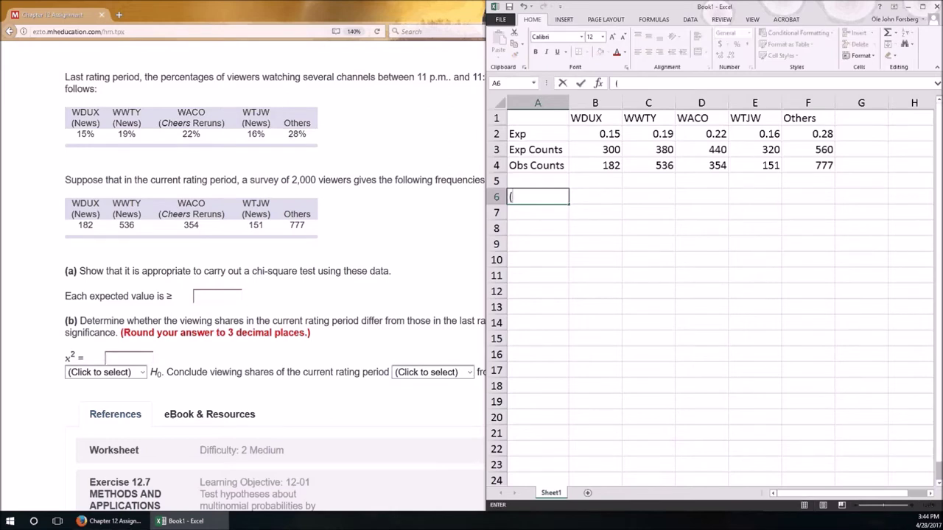
type("O - E)")
key("Tab")
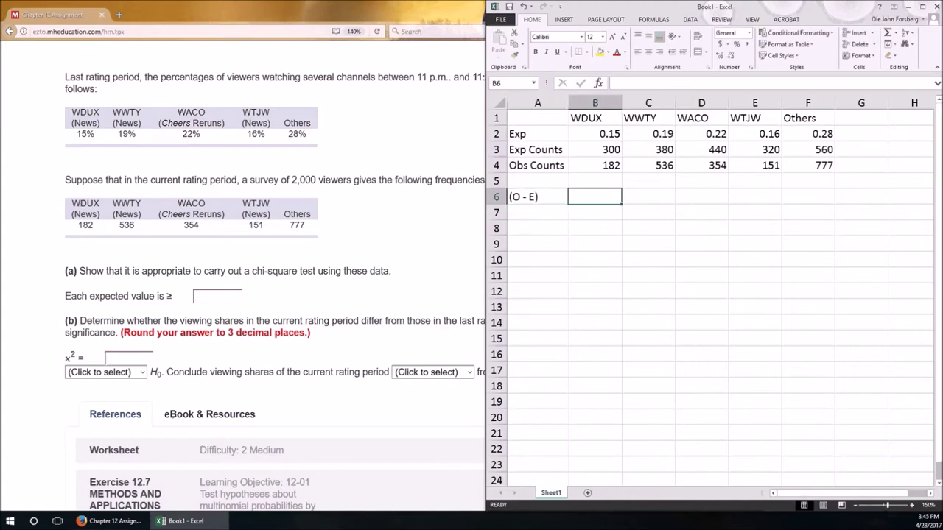
type("=")
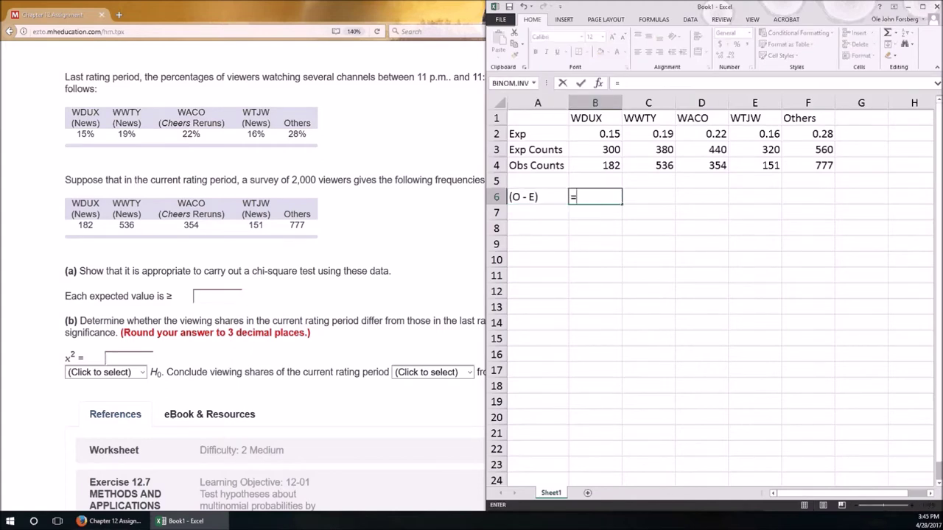
left_click(589, 165)
type("-")
left_click(589, 147)
key("Return")
- Copy the difference formula across C6:F6, giving -118, 156, -86, -169 and 217
left_click(615, 197)
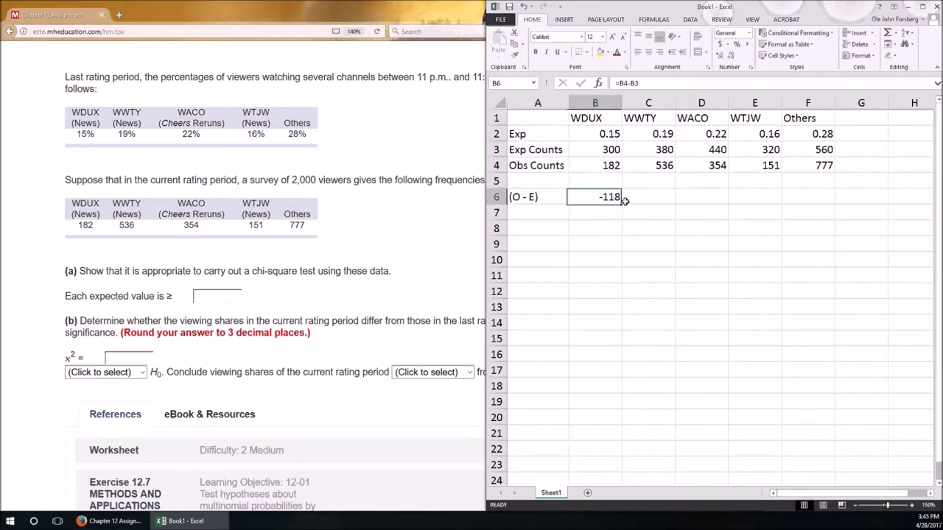
key("ctrl+c")
left_click_drag(595, 197, 808, 197)
key("Return")
left_click(595, 212)
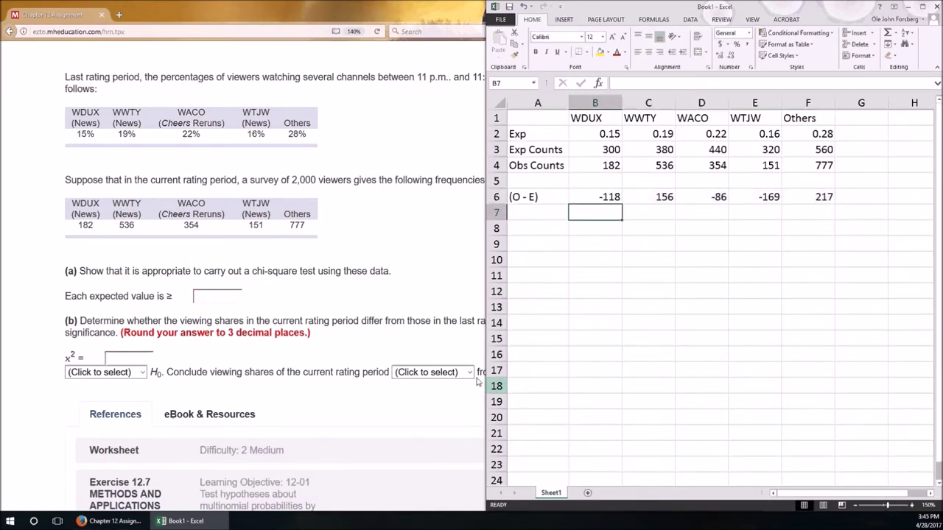
left_click_drag(608, 197, 799, 199)
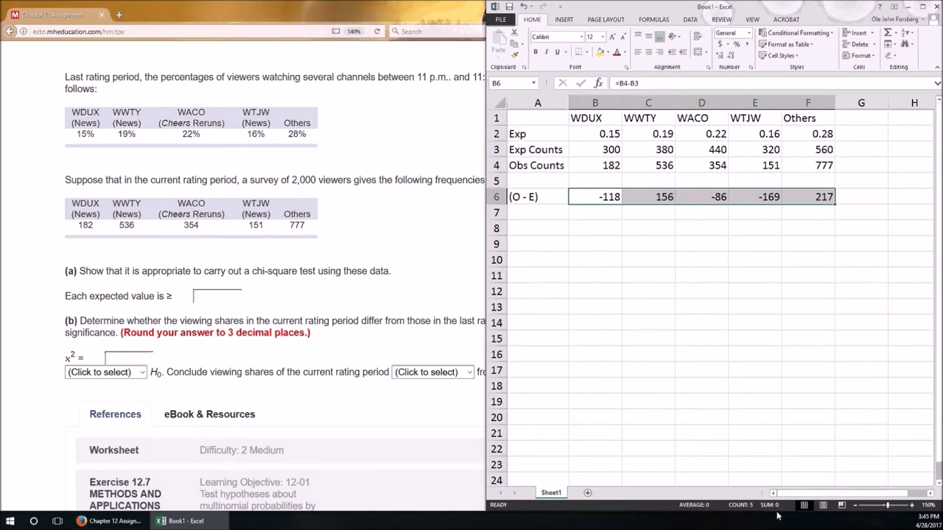
left_click(541, 212)
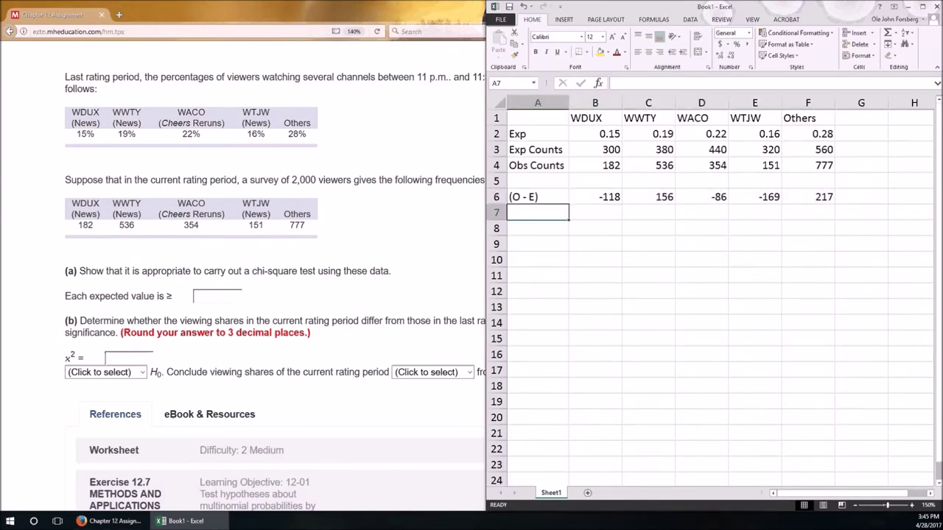
- Label A7 '(O-E)^2' and copy =B6^2 across B7:F7 for the squared differences
type("(O-E)")
key("BackSpace")
key("BackSpace")
type("E)^2")
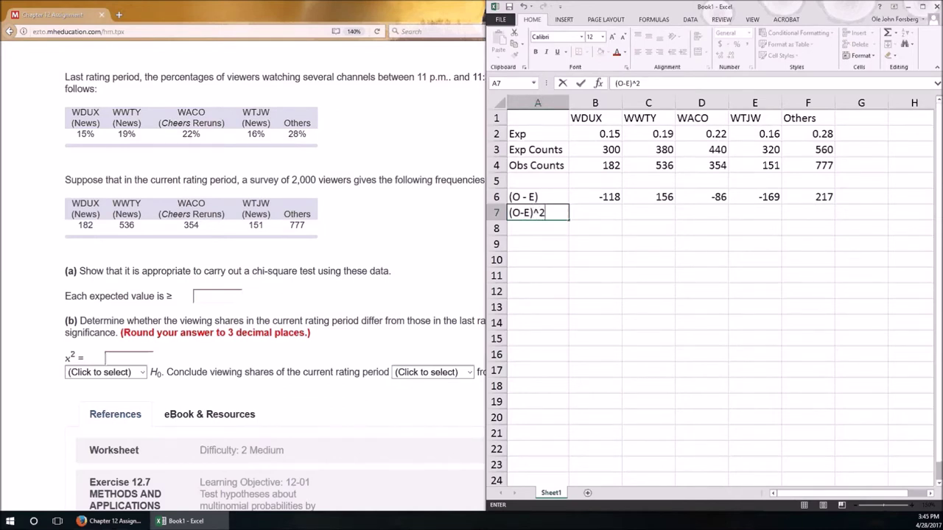
key("Tab")
type("=")
key("Up")
type("^2")
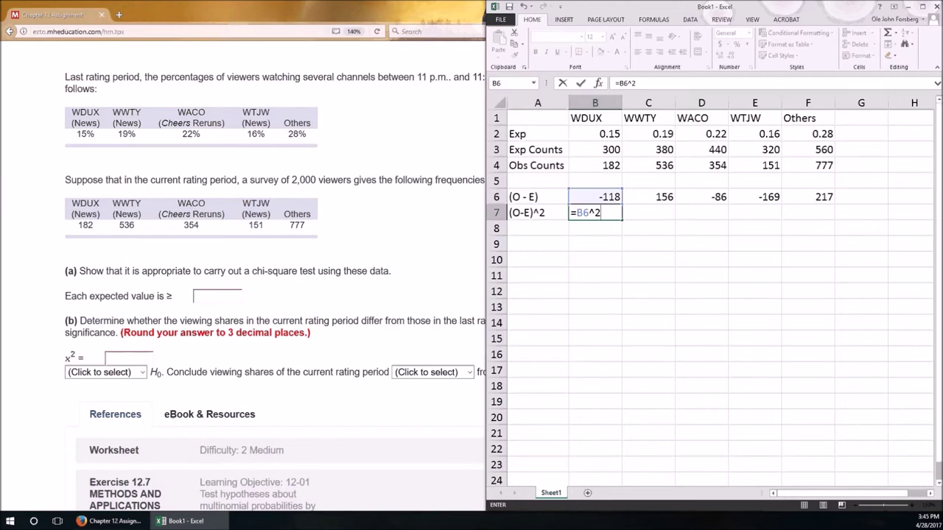
key("ctrl+Return")
key("ctrl+c")
left_click_drag(595, 212, 807, 212)
key("Return")
left_click(595, 228)
- Label A8 '(O-E)^2/E' and fill =B7/B3 across to F8, giving 46.41333 through 84.0875
left_click(537, 228)
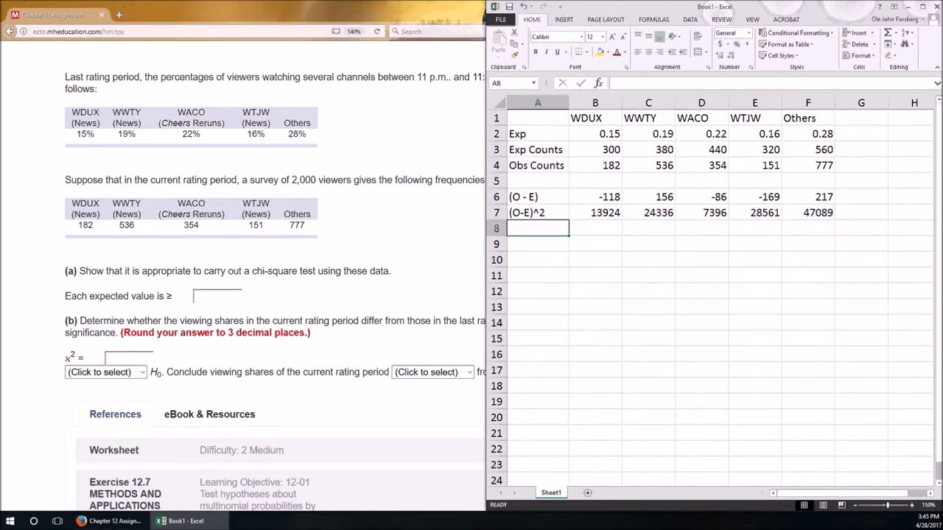
type("(O")
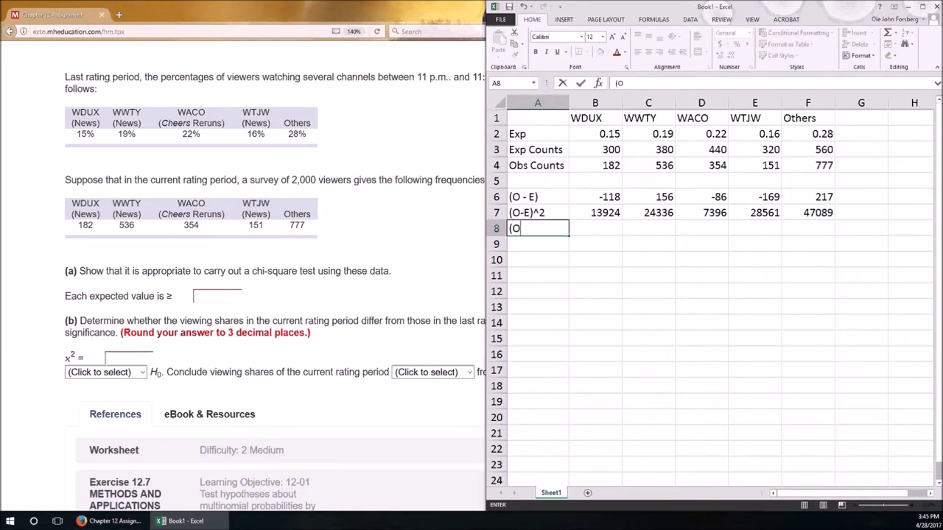
type("-E)^2/E")
key("Tab")
type("=")
key("Up")
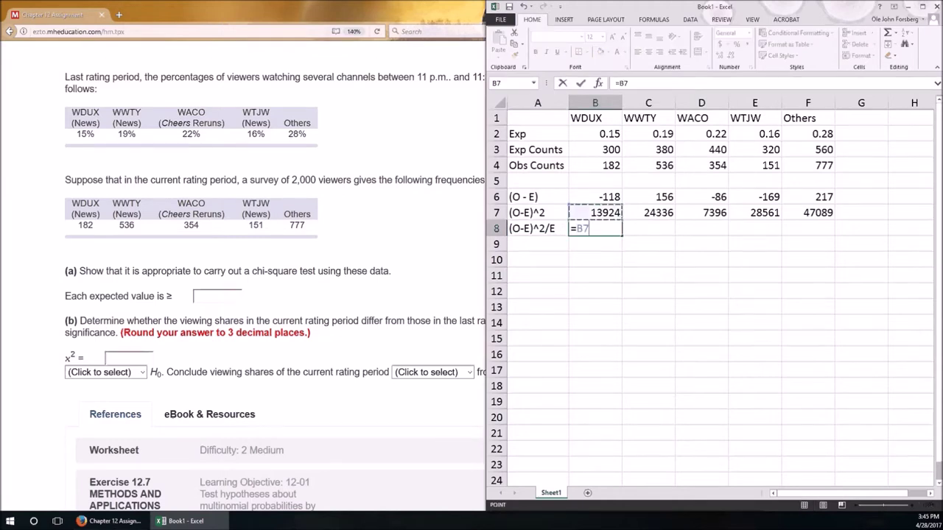
type("/")
left_click(589, 151)
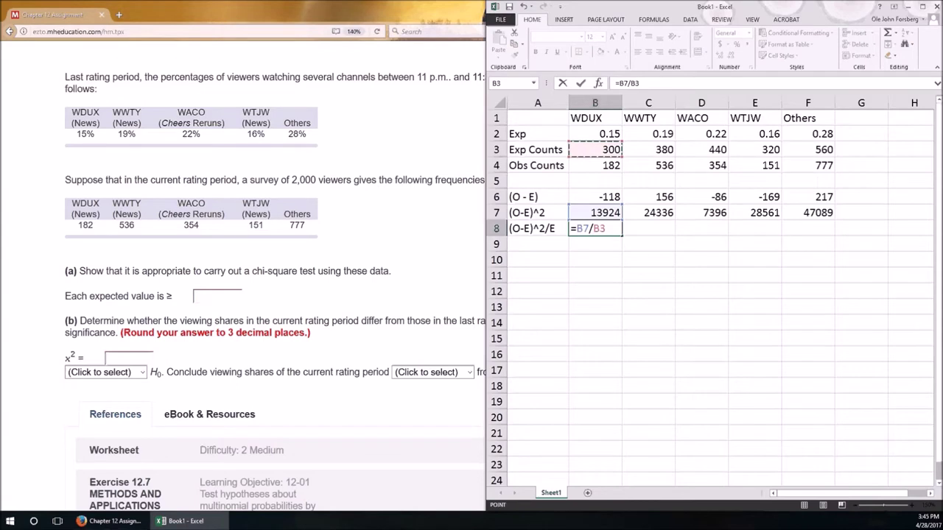
key("Return")
left_click(595, 228)
left_click_drag(621, 236, 810, 234)
key("Down")
key("Down")
key("Left")
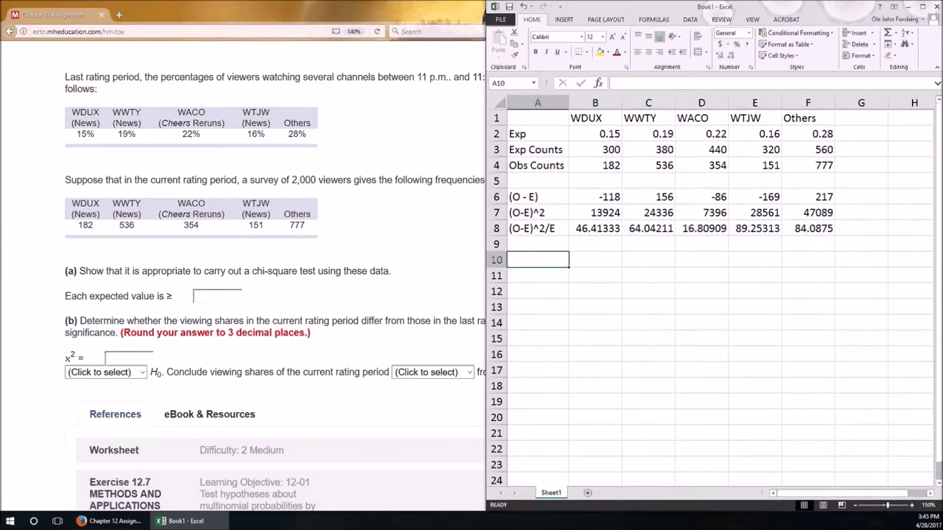
- Label A10 'X2' and sum B8:F8 in B10 for a chi-square statistic of 300.6052
type("X2")
key("Tab")
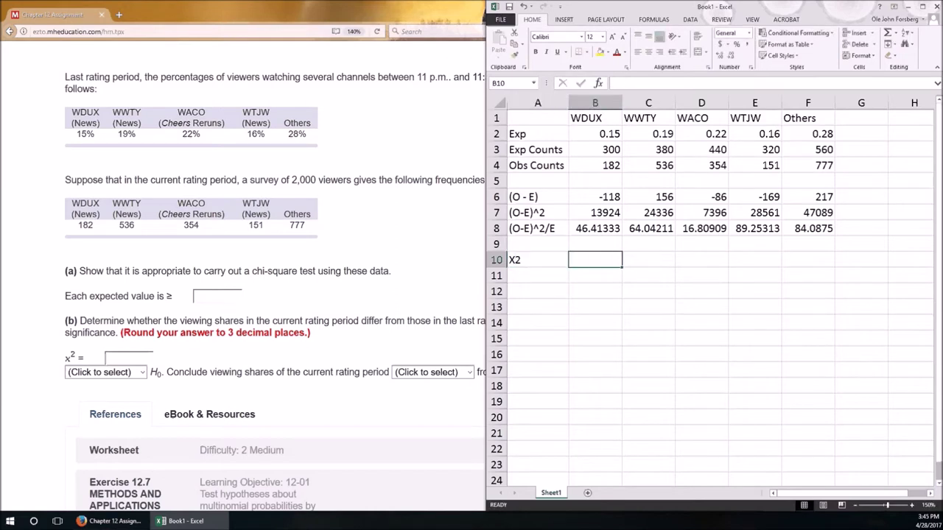
type("=SUM(")
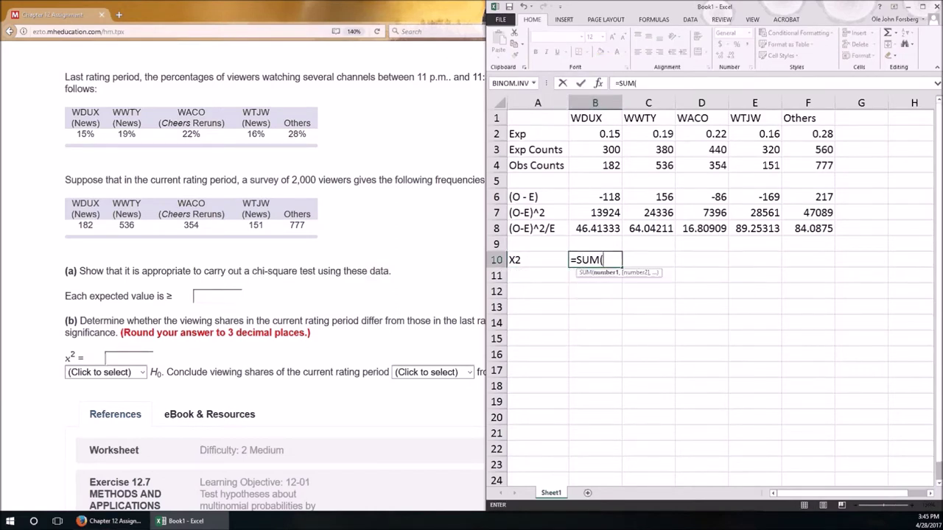
left_click_drag(613, 222, 788, 229)
key("Return")
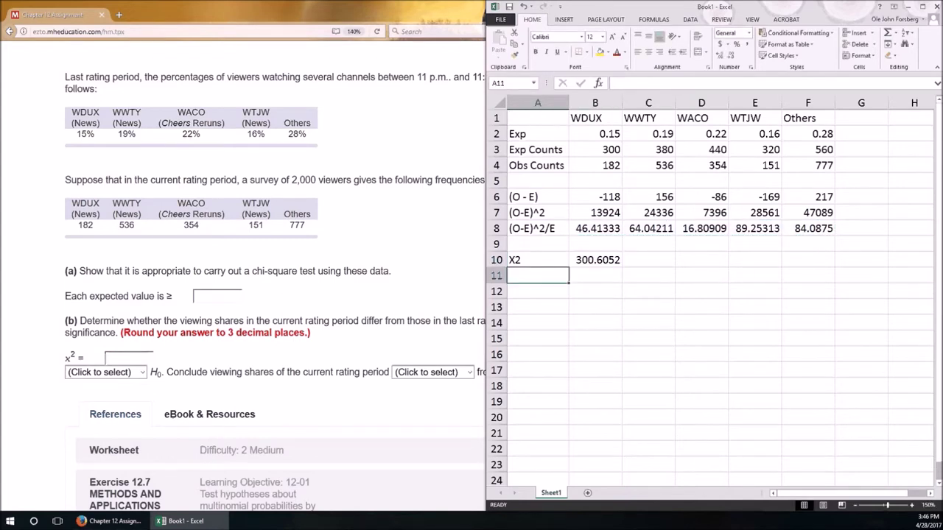
- Label A12 'df' and enter 4 degrees of freedom in B12
left_click(538, 291)
type("df")
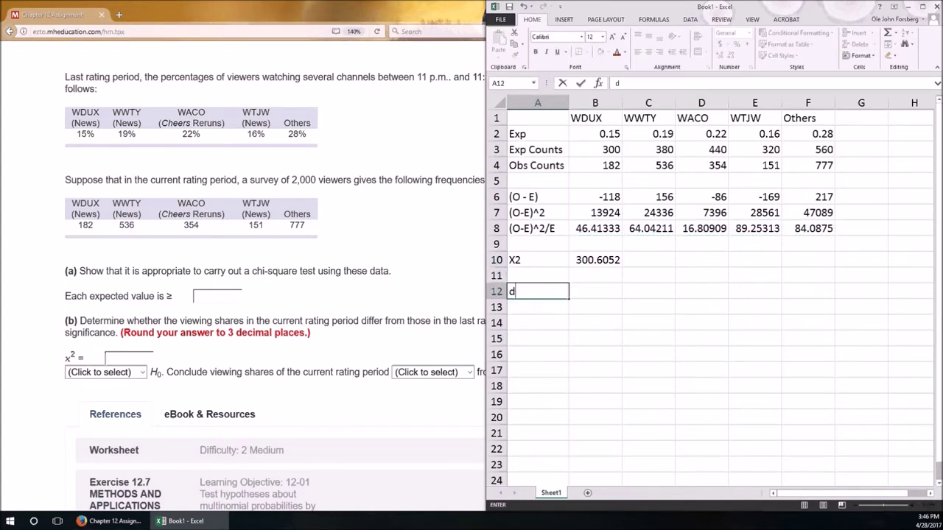
key("Tab")
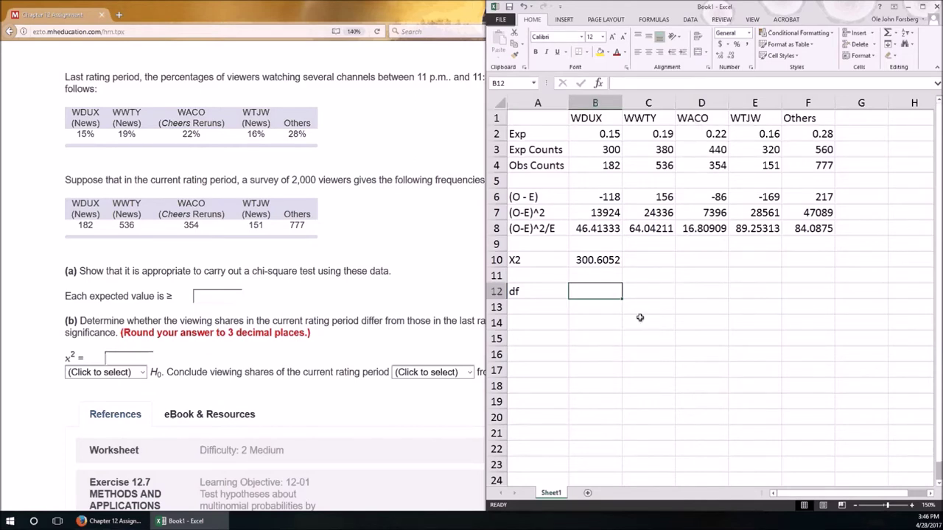
type("4")
key("Return")
key("Return")
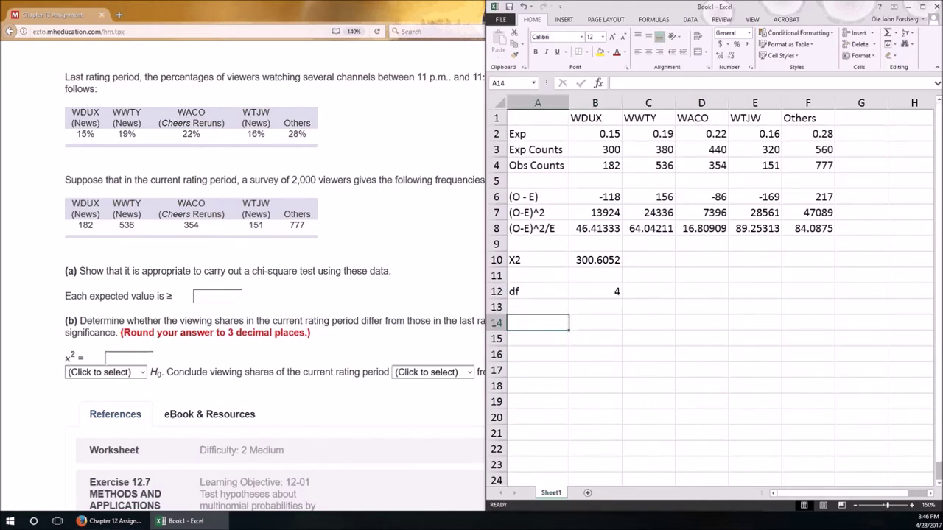
- Label the new row 'CV' and check the question's significance level
type("CV")
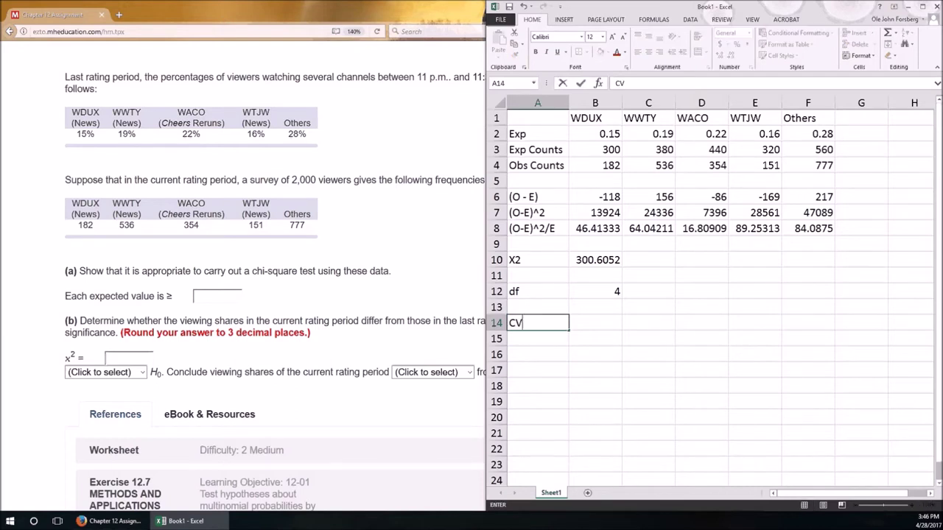
key("Tab")
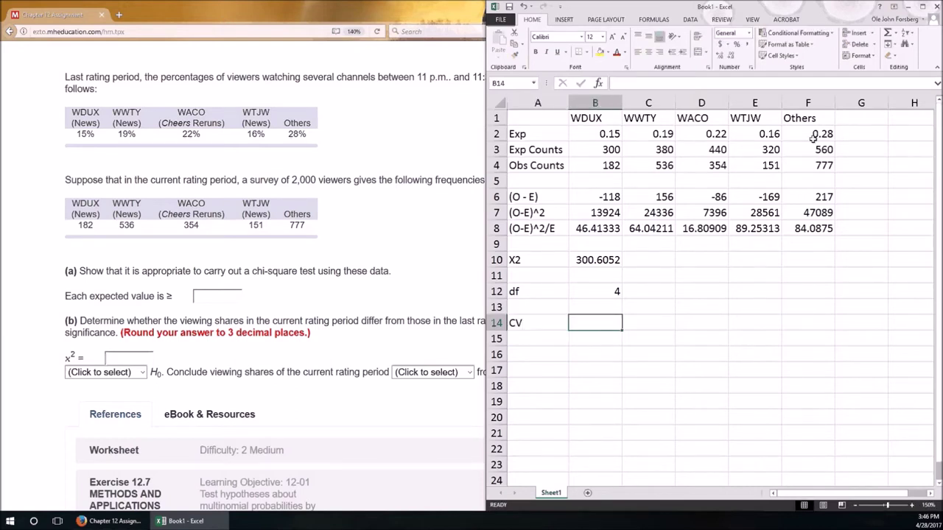
left_click(254, 317)
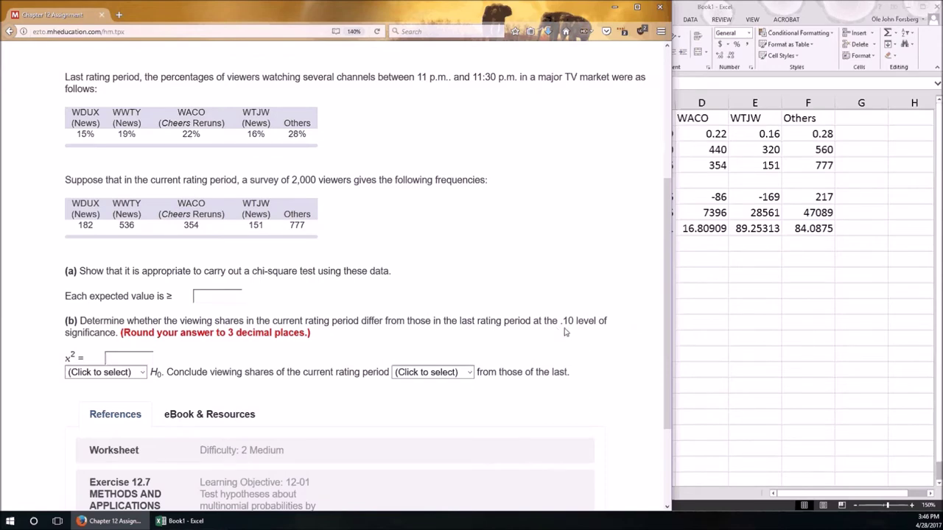
left_click(721, 286)
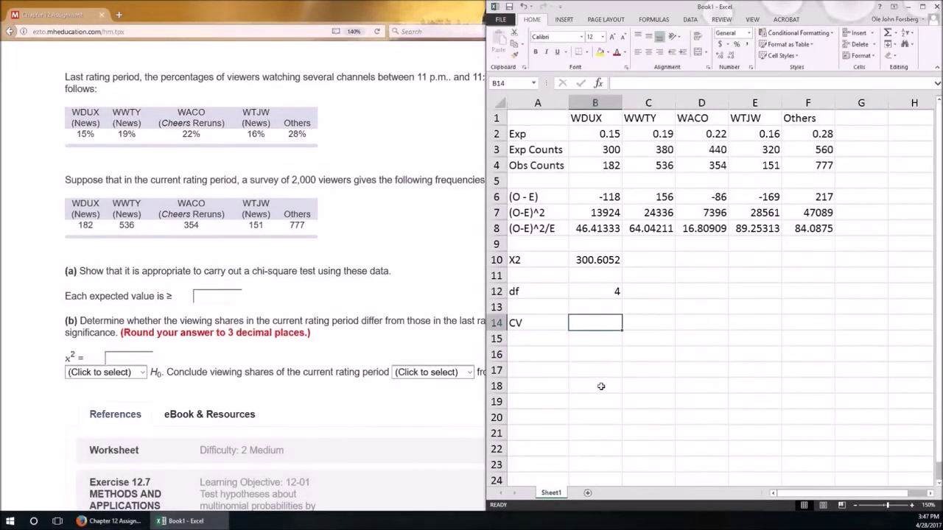
- Enter =CHISQ.INV.RT(0.10,B12) in B14 for the critical value 7.77944
type("=CHISQ")
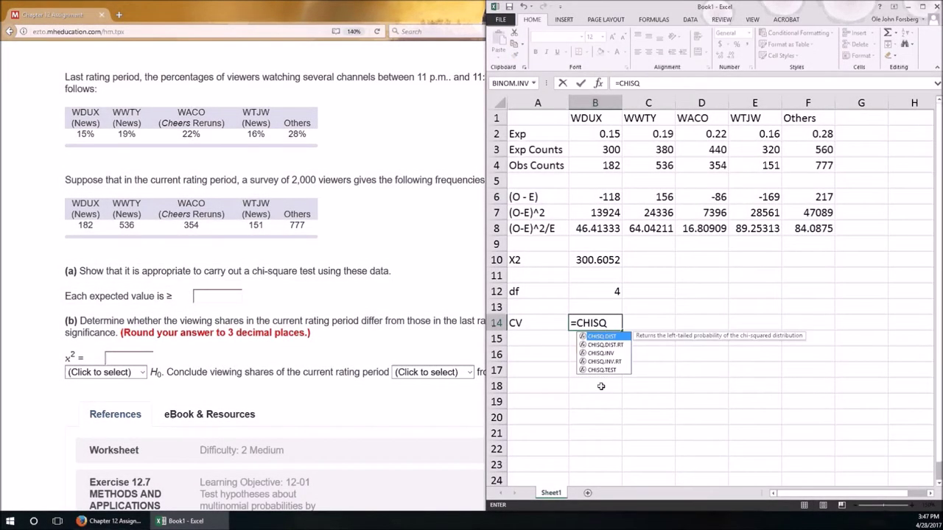
type(".INV.")
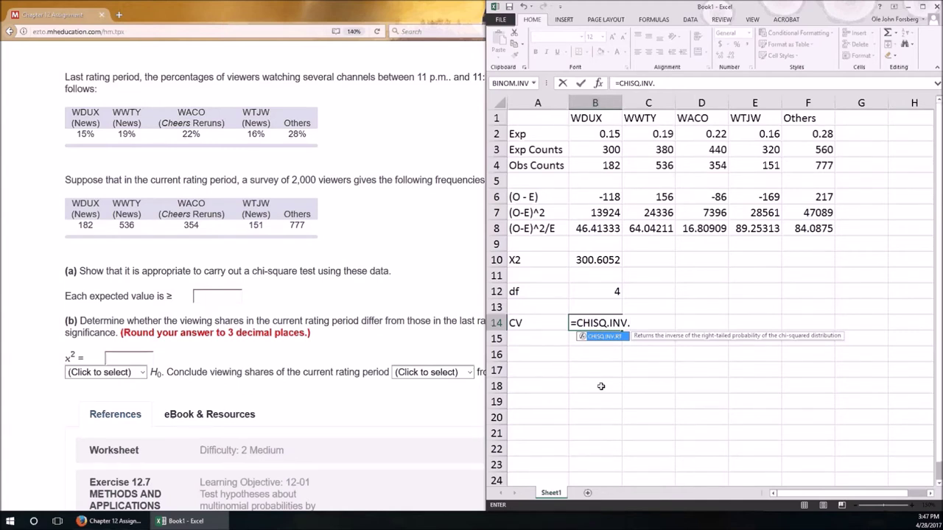
type("RT(0.10")
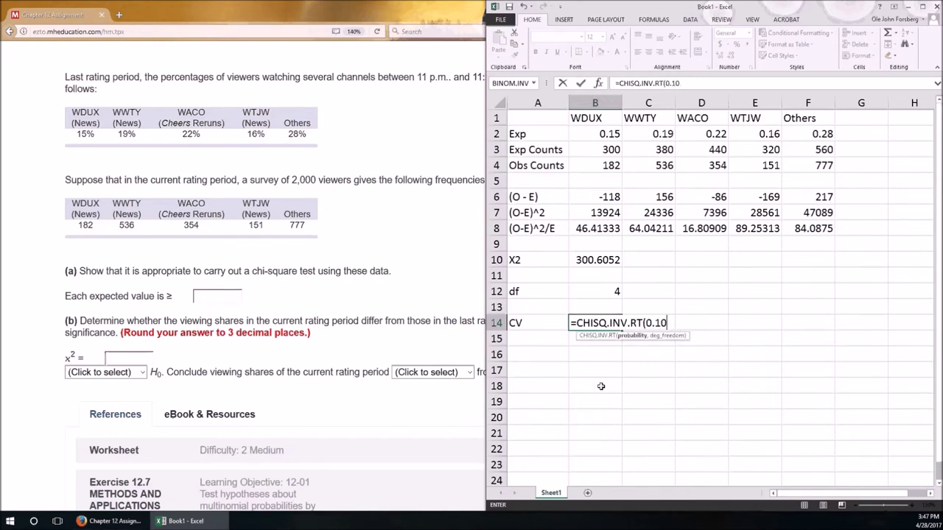
type(",")
left_click(592, 291)
type(")")
key("Return")
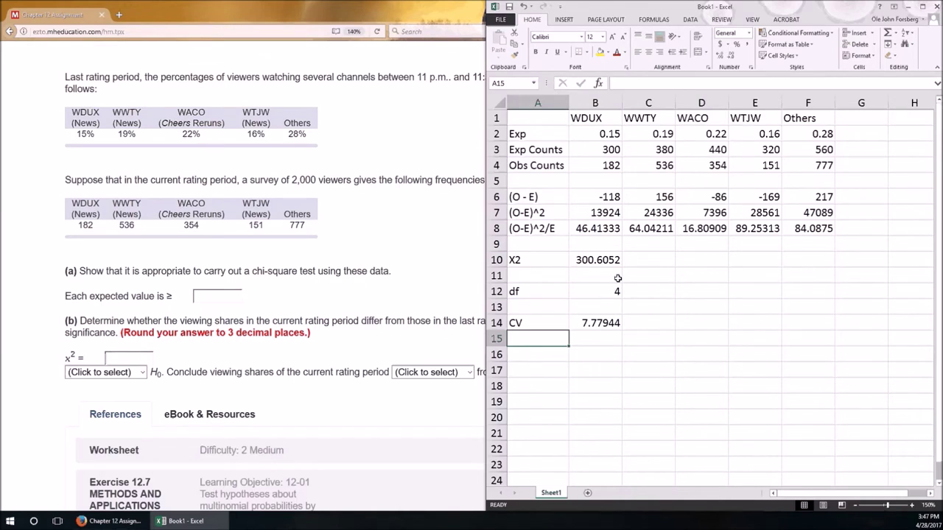